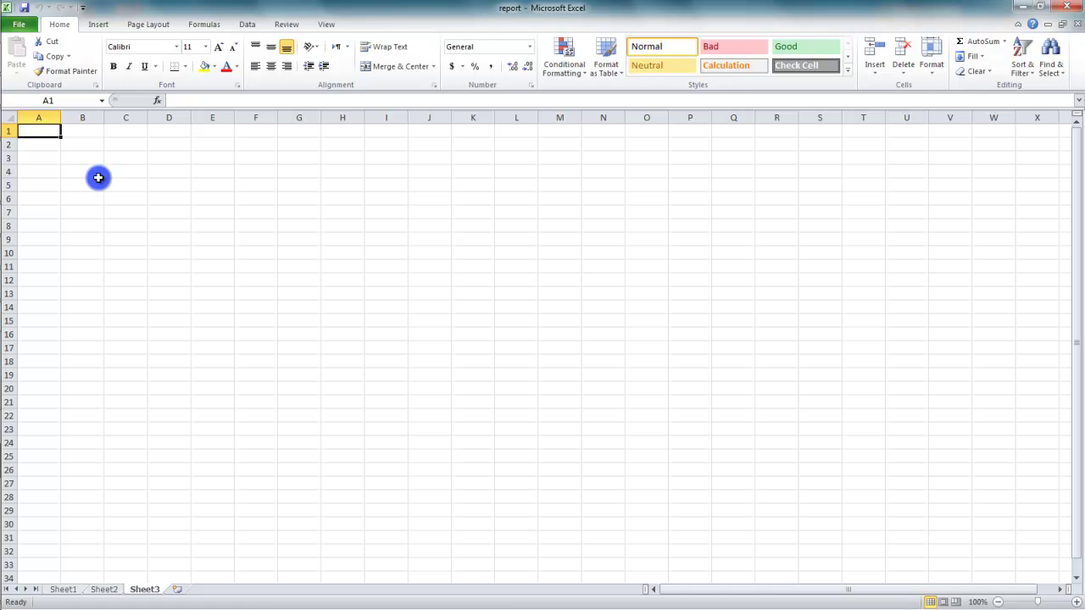
- Enter the numbers 1, 2 and 3 down column A in cells A1 to A3
left_click(49, 133)
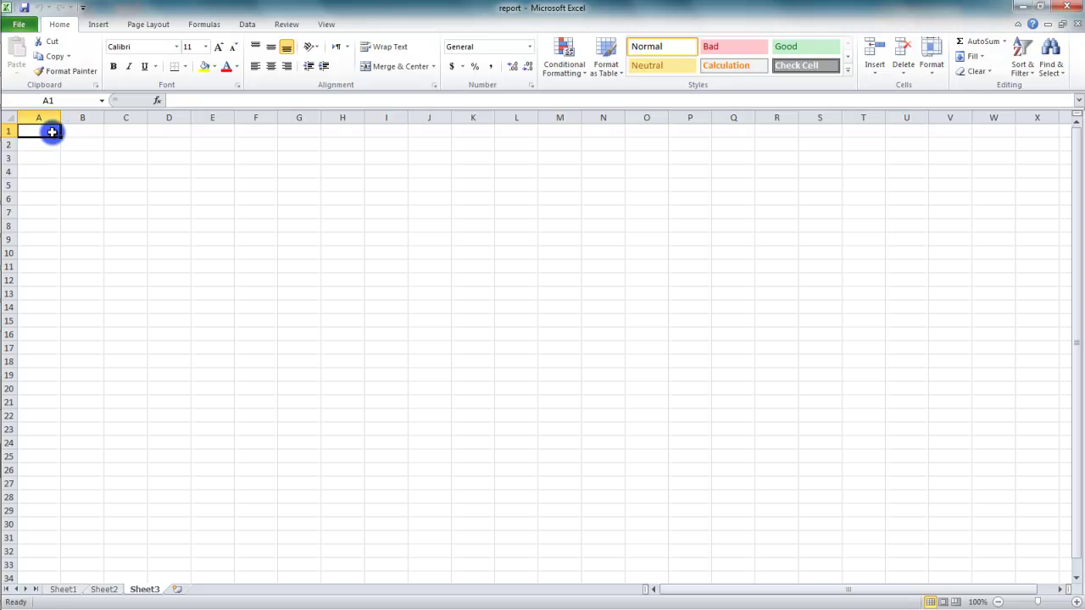
type("1")
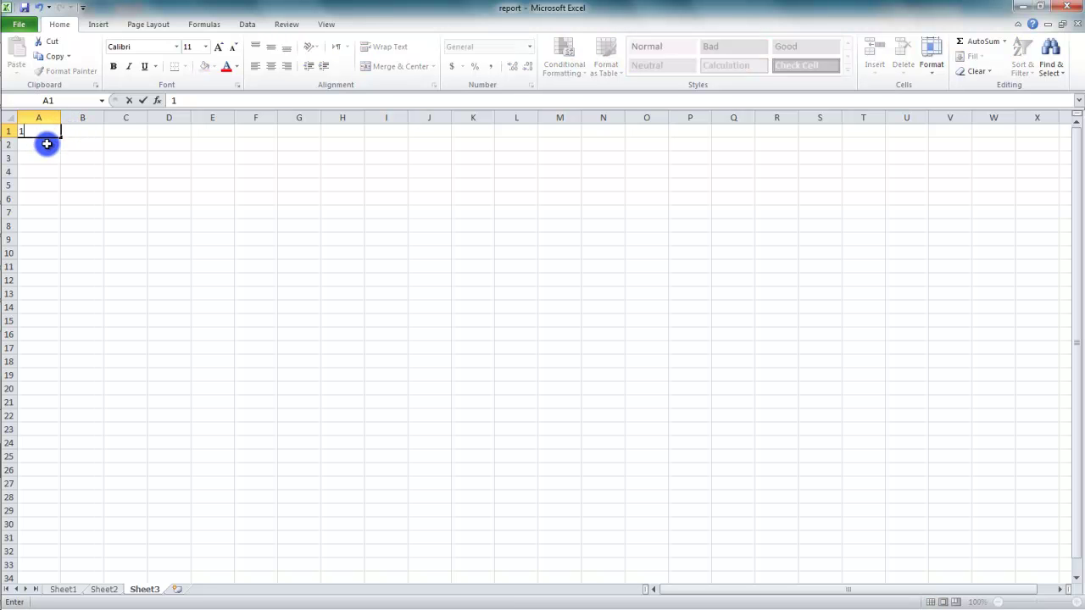
key("Return")
type("2")
key("Return")
type("3")
key("Return")
- Start a formula in cell A1, open the full function list and view the description of ACCRINTM
left_click(49, 132)
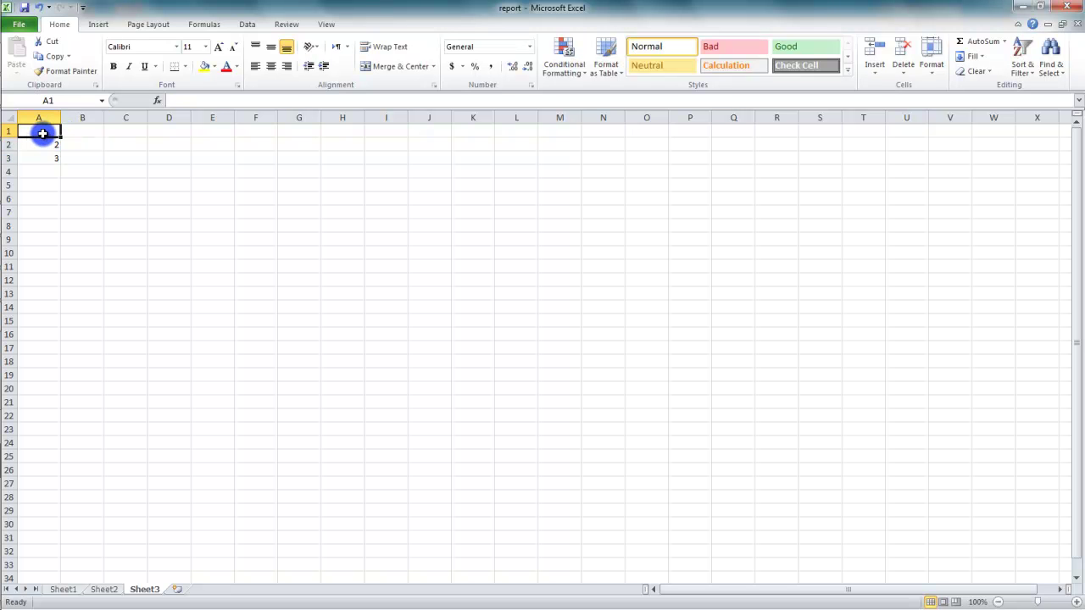
type("=")
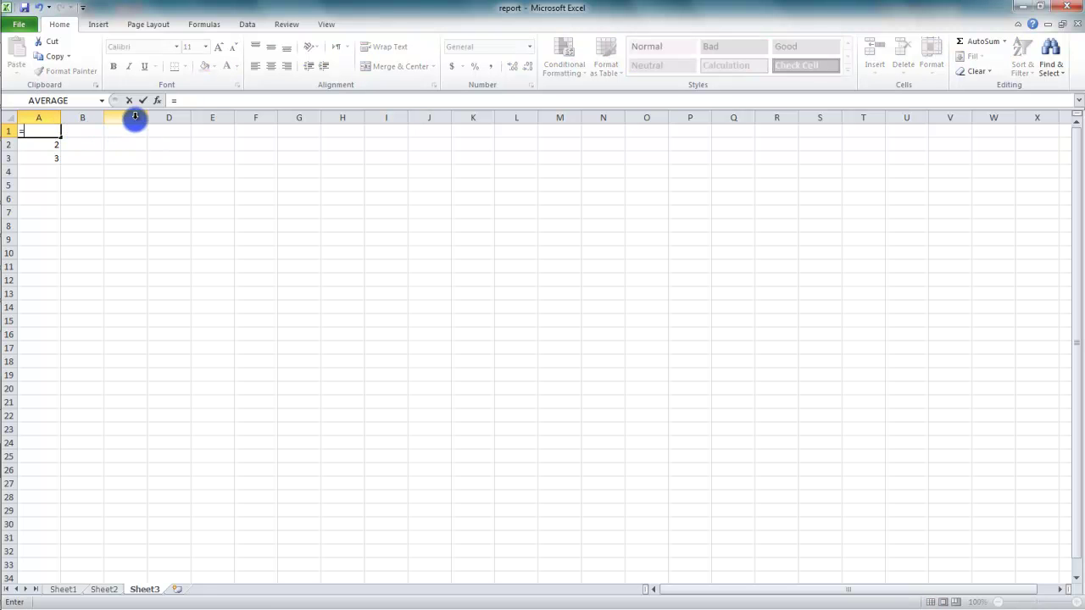
left_click(101, 101)
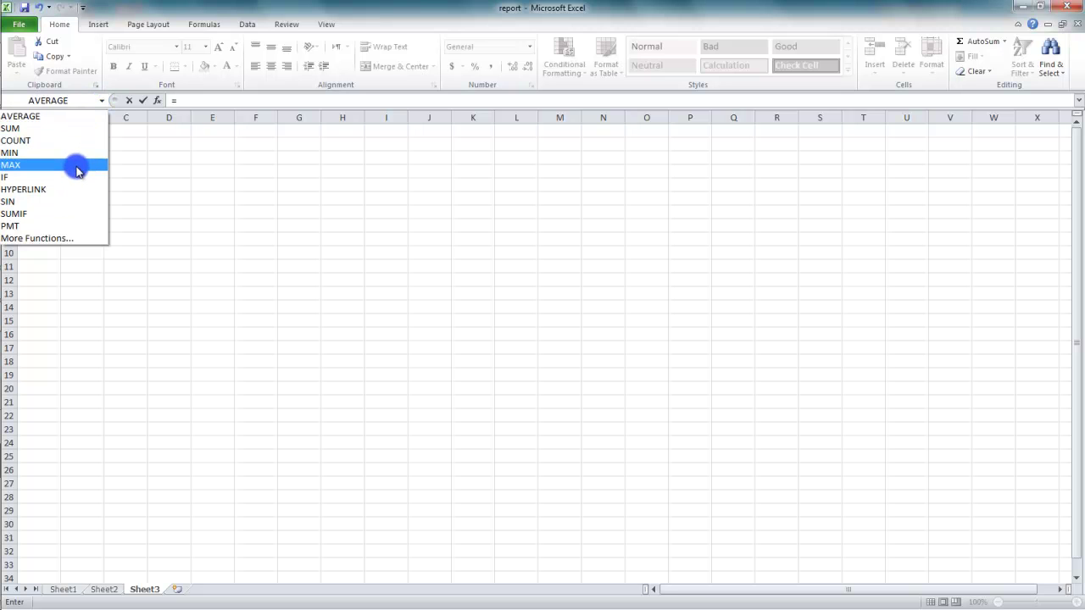
left_click(70, 239)
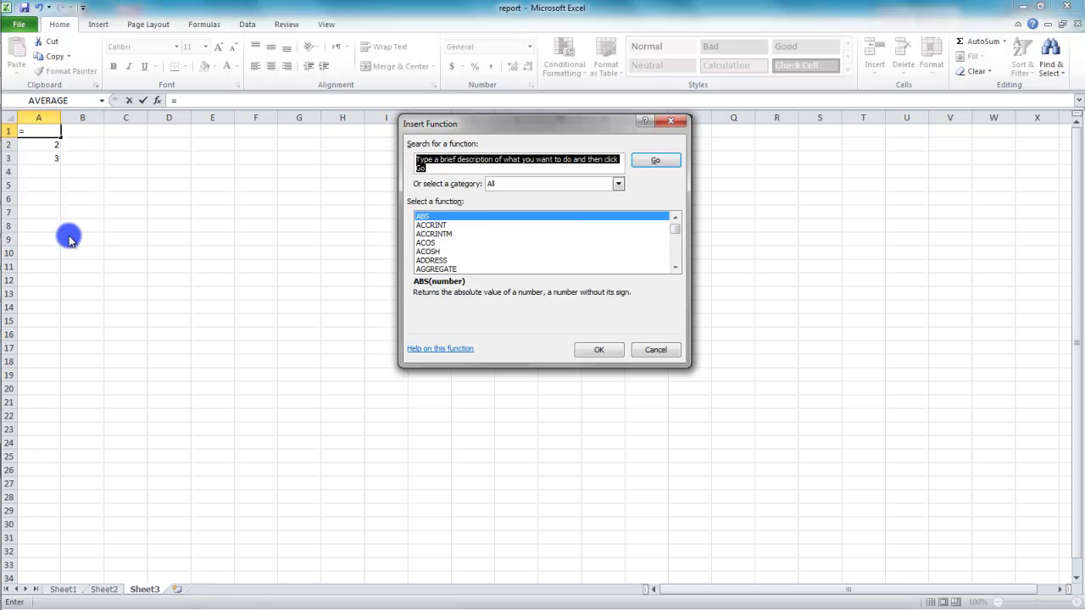
mouse_move(678, 218)
left_mouse_down()
mouse_move(677, 239)
mouse_move(678, 218)
left_mouse_up()
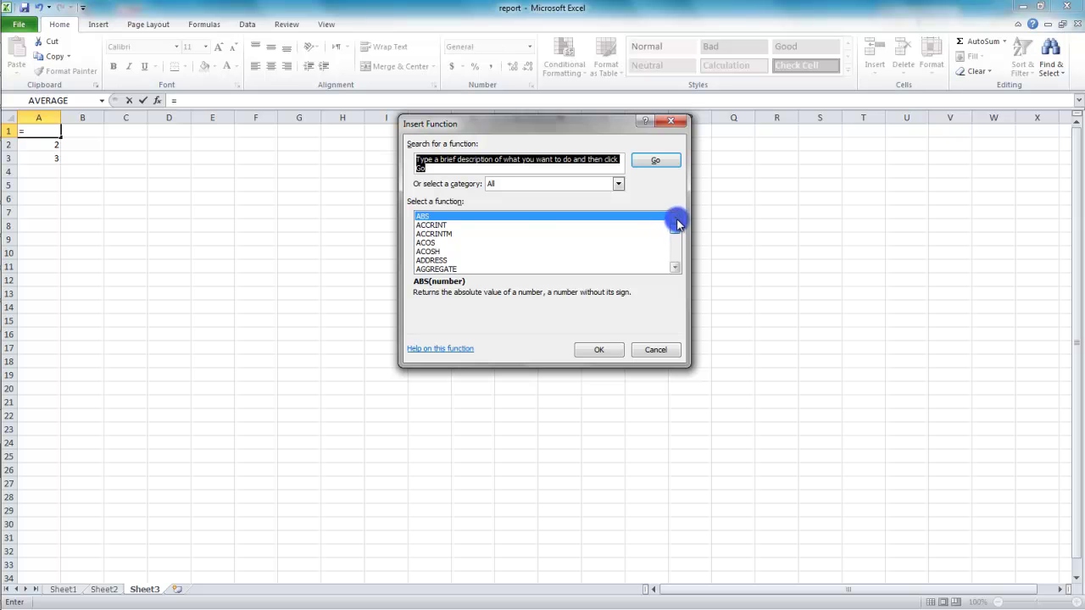
left_click(525, 237)
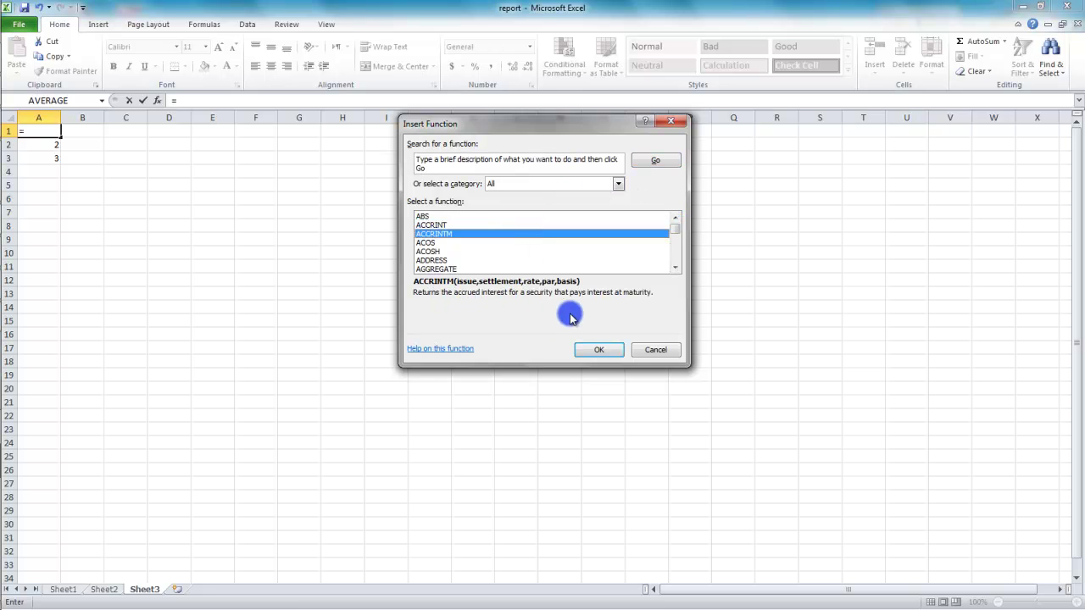
mouse_move(676, 227)
left_mouse_down()
mouse_move(675, 237)
mouse_move(676, 223)
left_mouse_up()
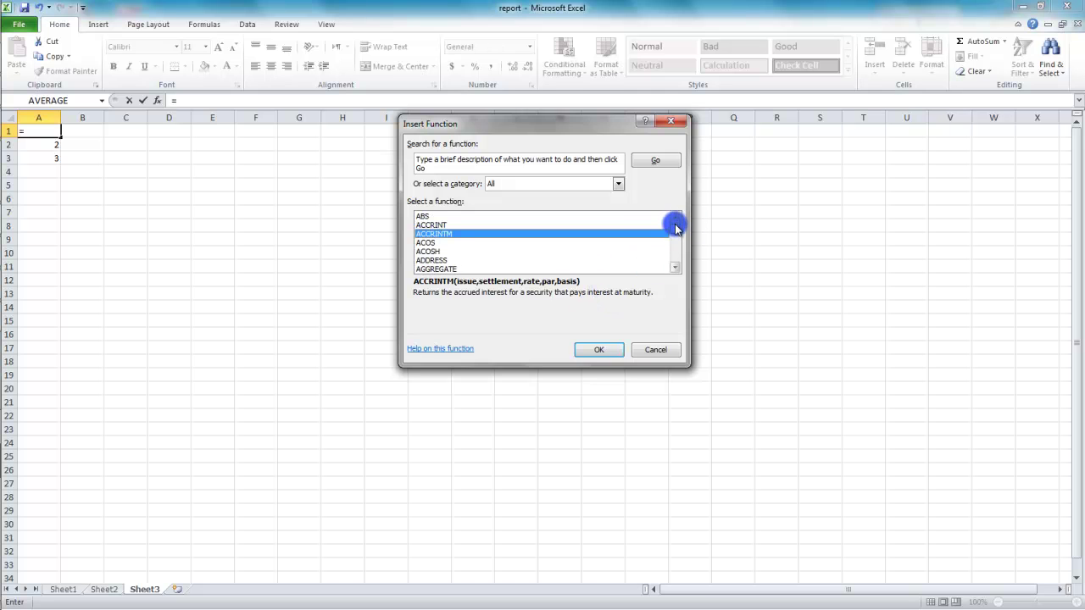
- Search the available functions for SUM and choose the SUM function for the formula in A1
left_click(506, 162)
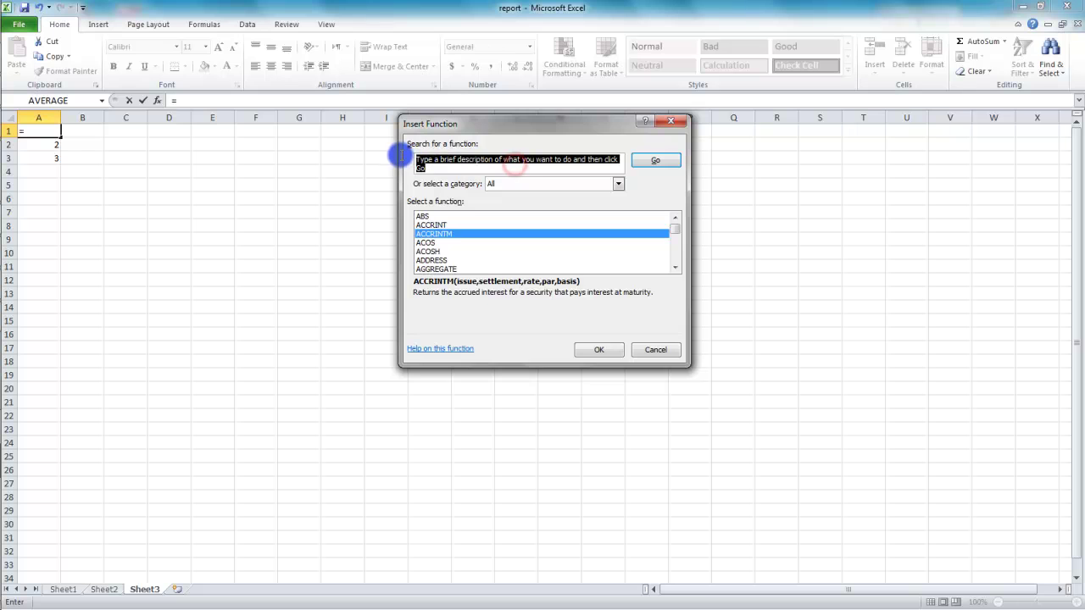
type("add")
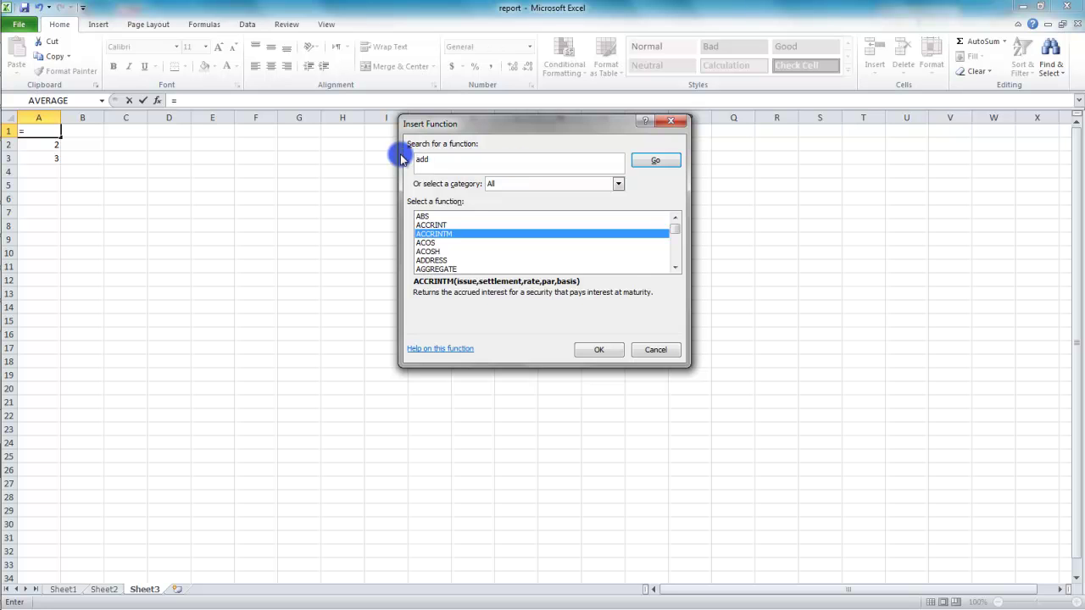
left_click_drag(466, 162, 400, 162)
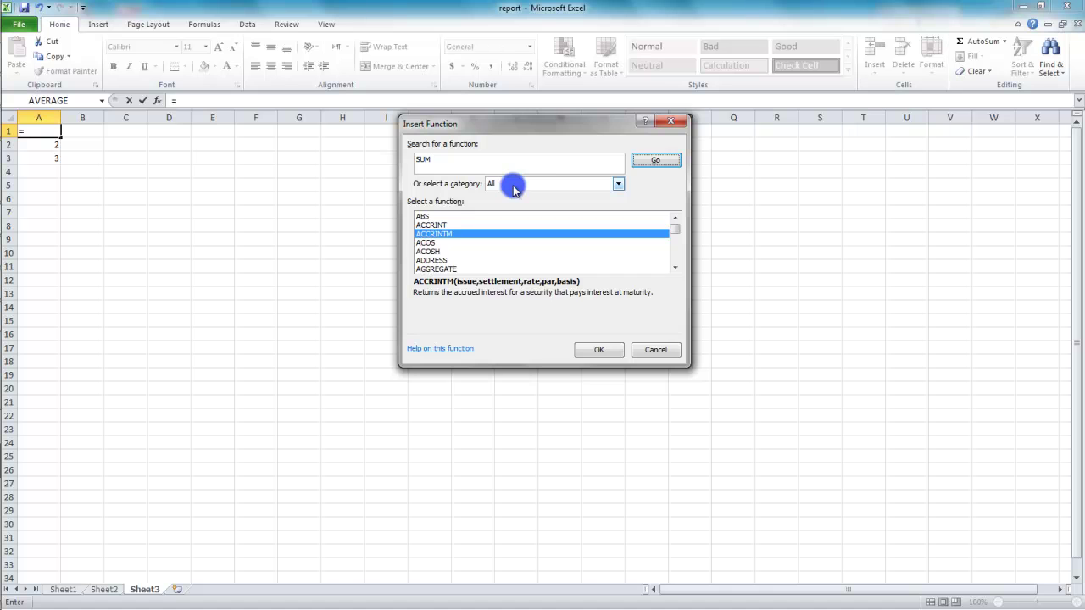
left_click(533, 165)
left_click(637, 165)
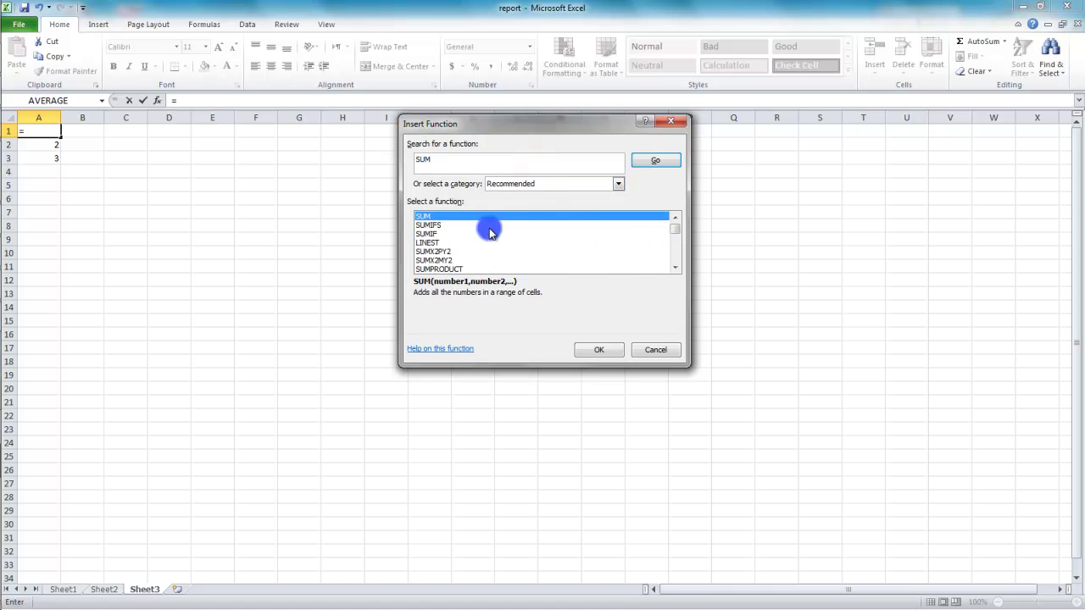
mouse_move(678, 230)
left_mouse_down()
mouse_move(676, 245)
mouse_move(674, 224)
left_mouse_up()
left_click(442, 216)
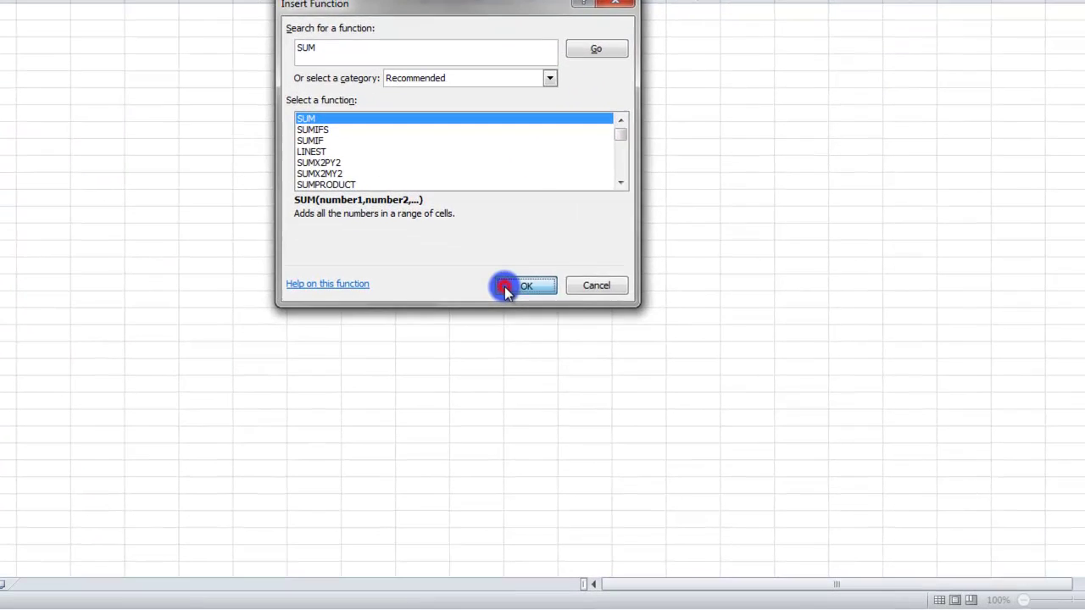
left_click(556, 331)
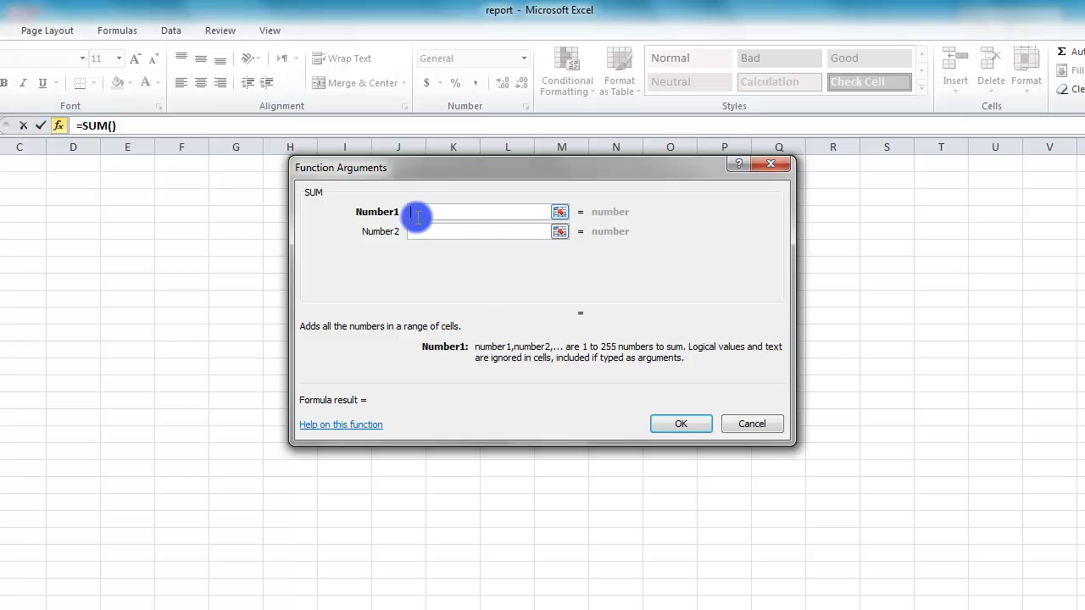
- Complete the SUM formula in A1 with A2 as the first number and A3 as the second, and review it
left_click(0, 178)
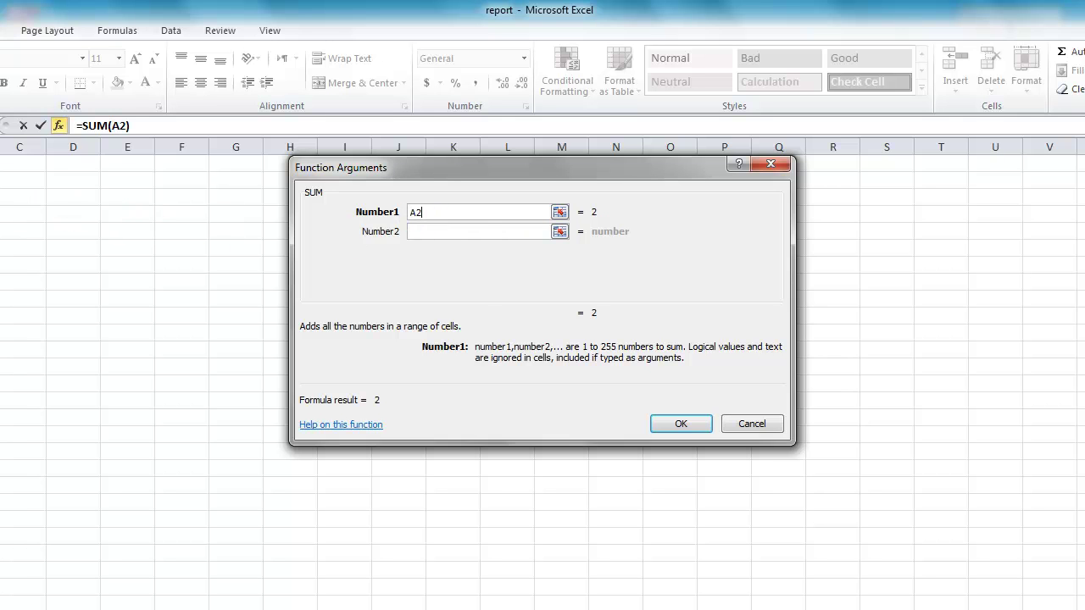
left_click(478, 231)
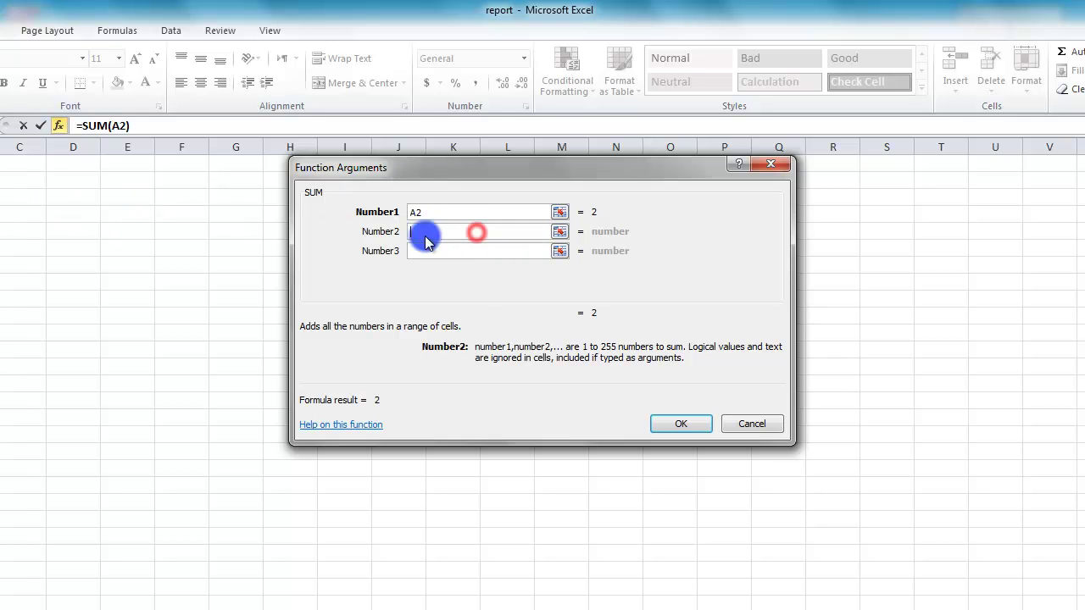
left_click(0, 196)
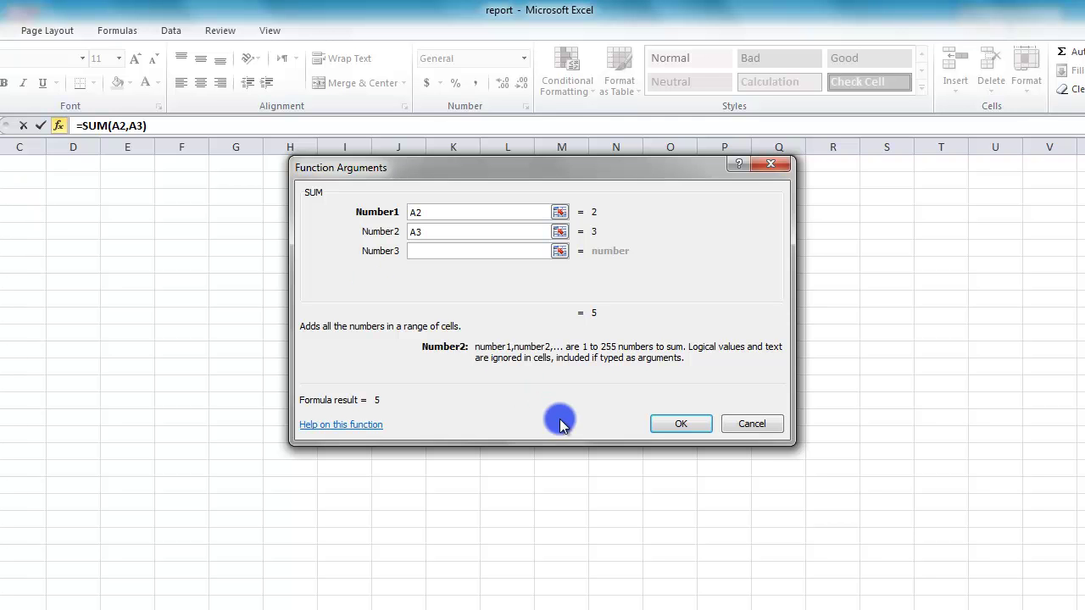
left_click(683, 425)
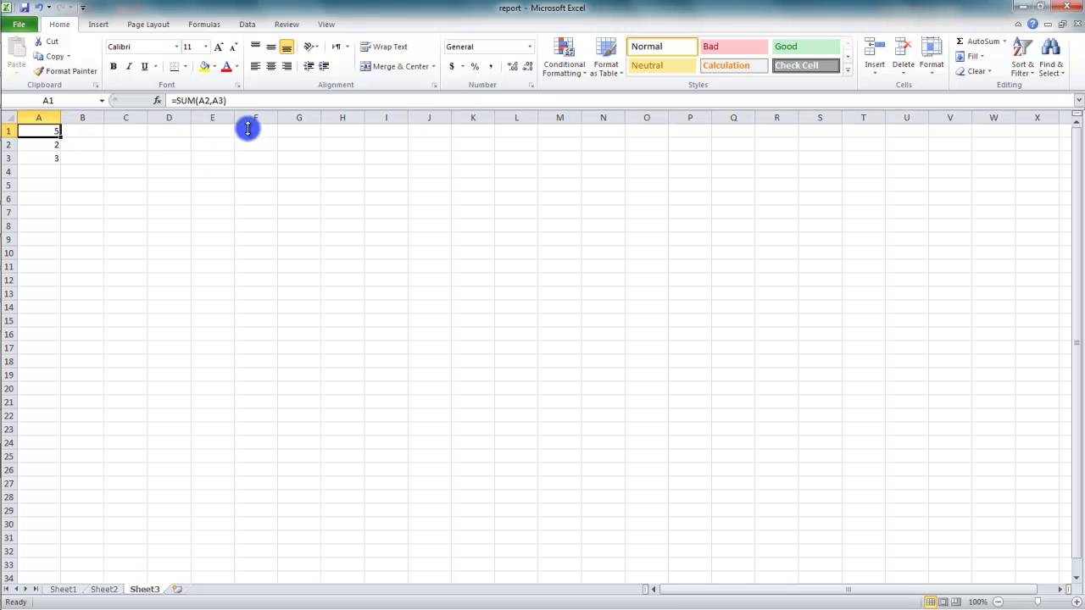
left_click(244, 102)
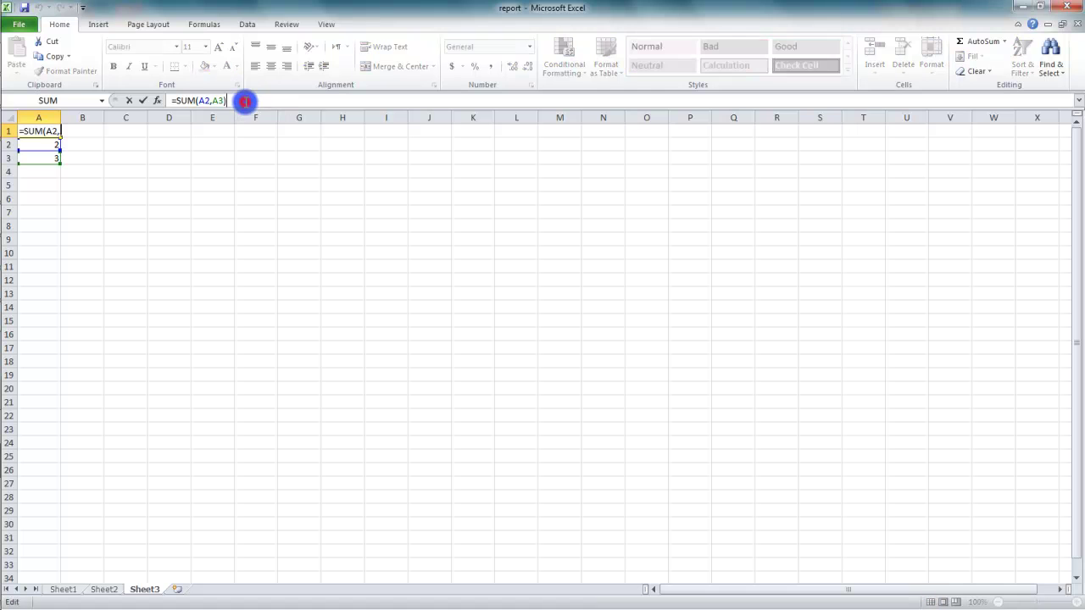
left_click(107, 163)
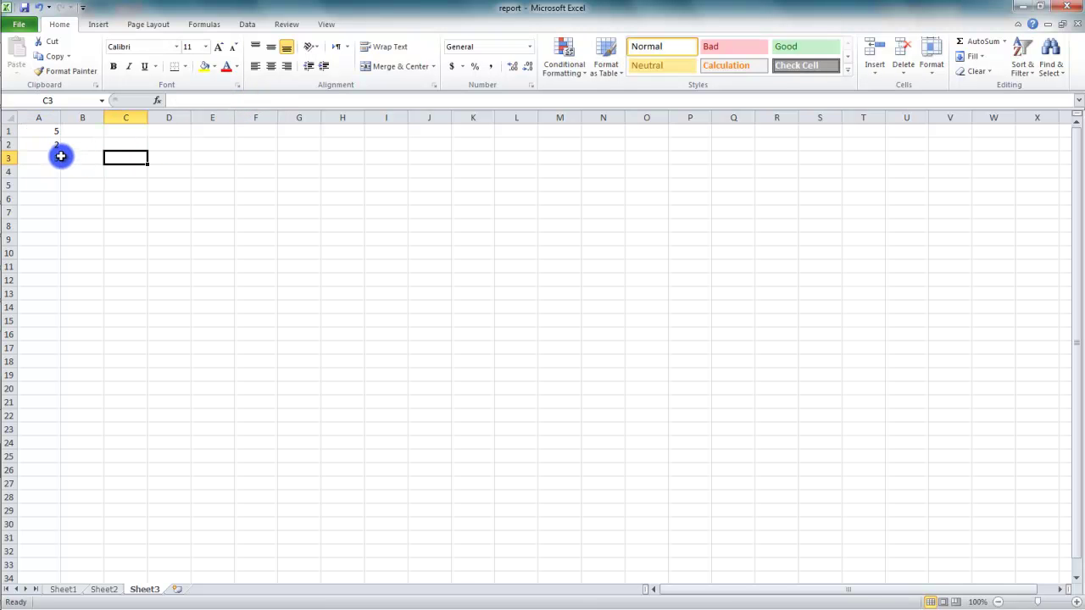
- Clear cells A1 to A3 and enter 12000 in A1 and 240 in A2
left_click_drag(51, 130, 52, 162)
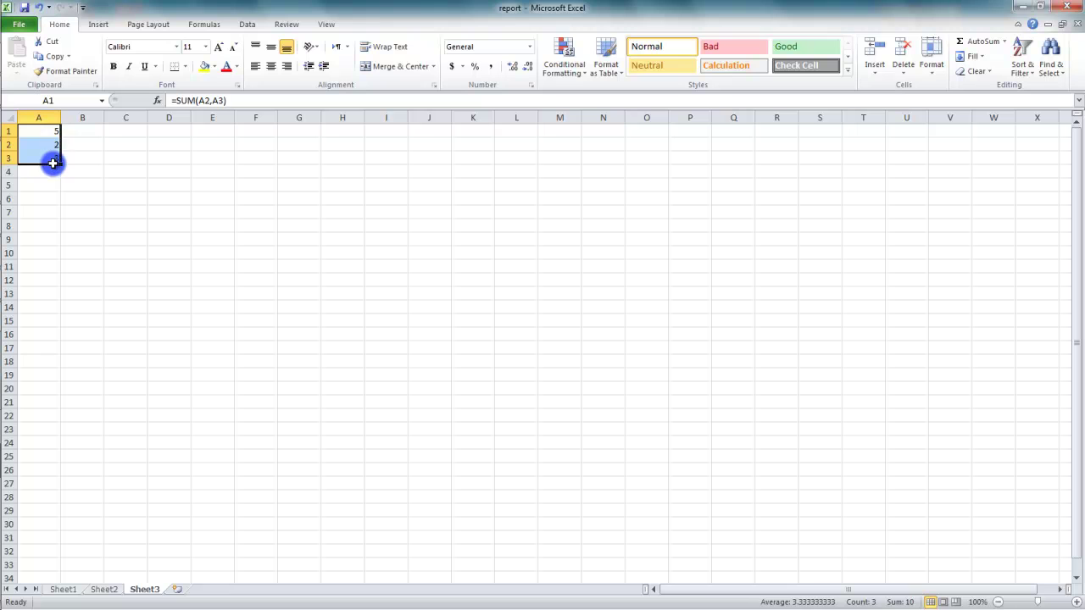
key("Delete")
left_click(51, 133)
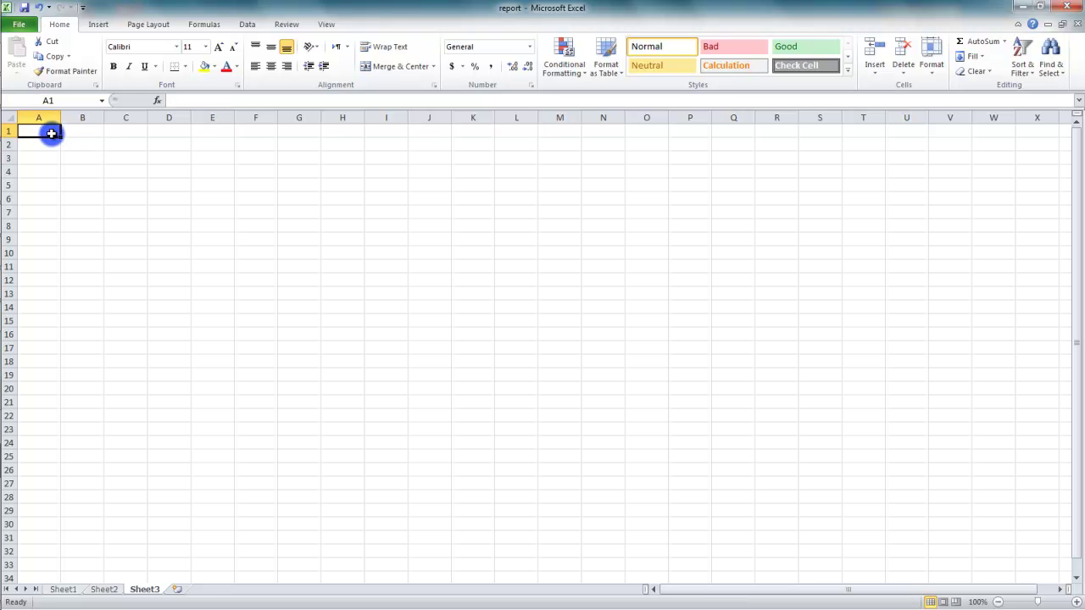
type("12000")
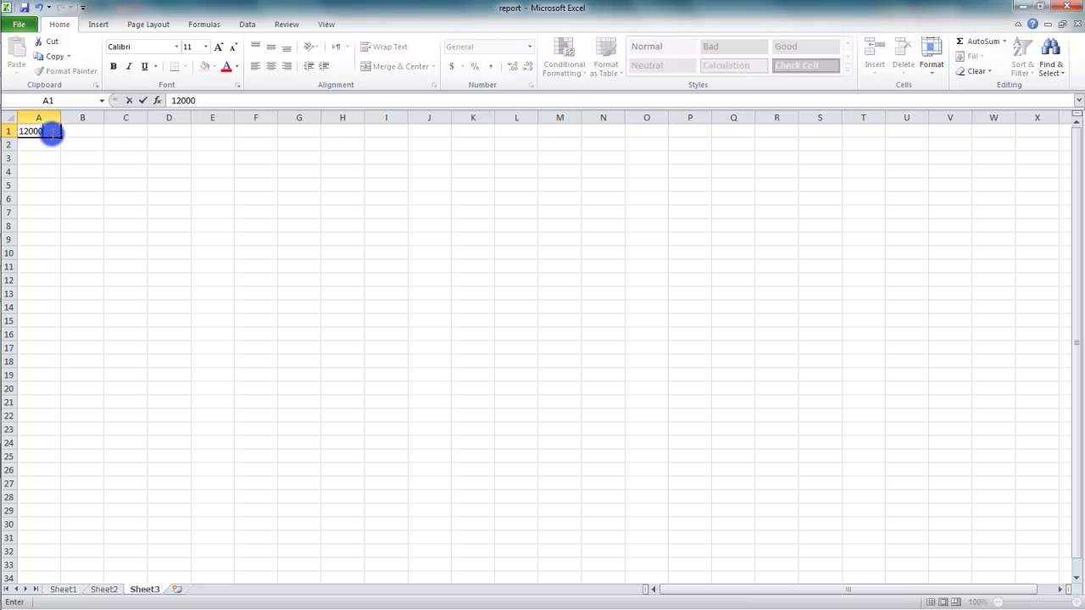
key("Return")
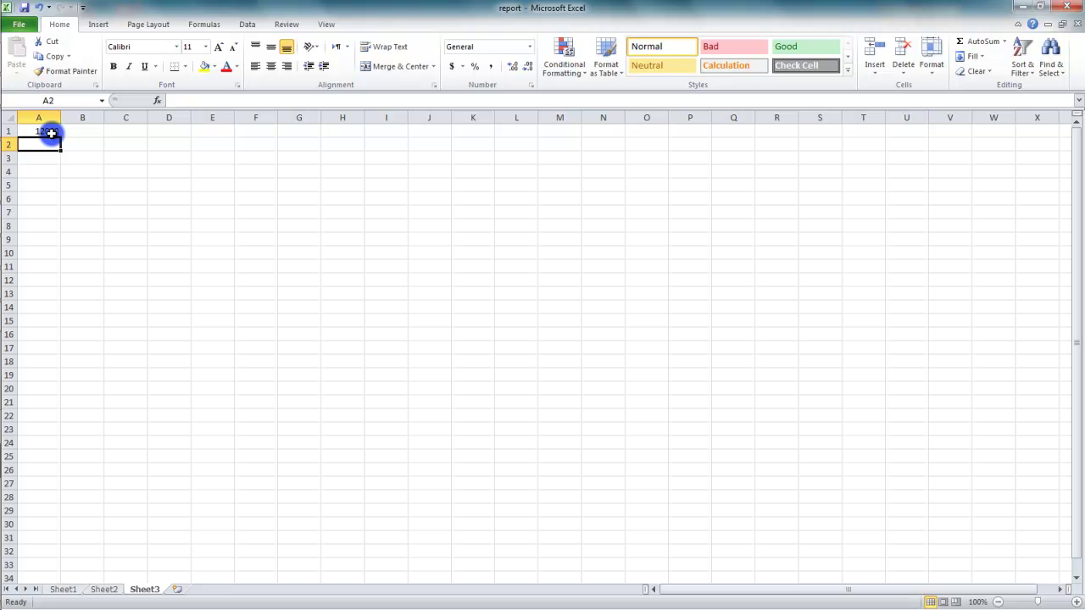
type("240")
key("Return")
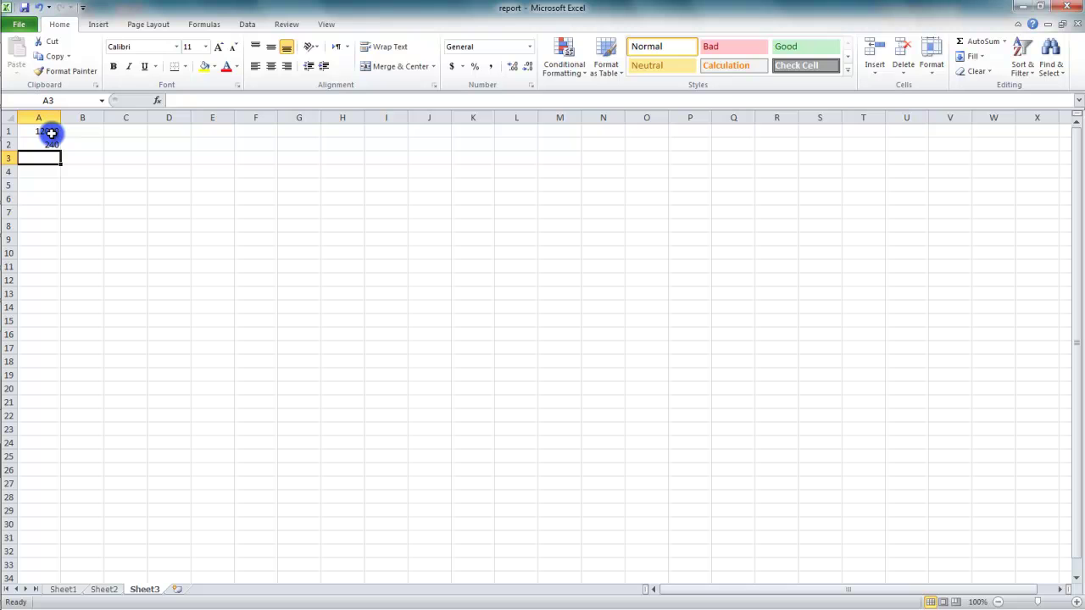
- Enter the formula =A1/A2 in cell A3 to divide the first number by the second
type("=")
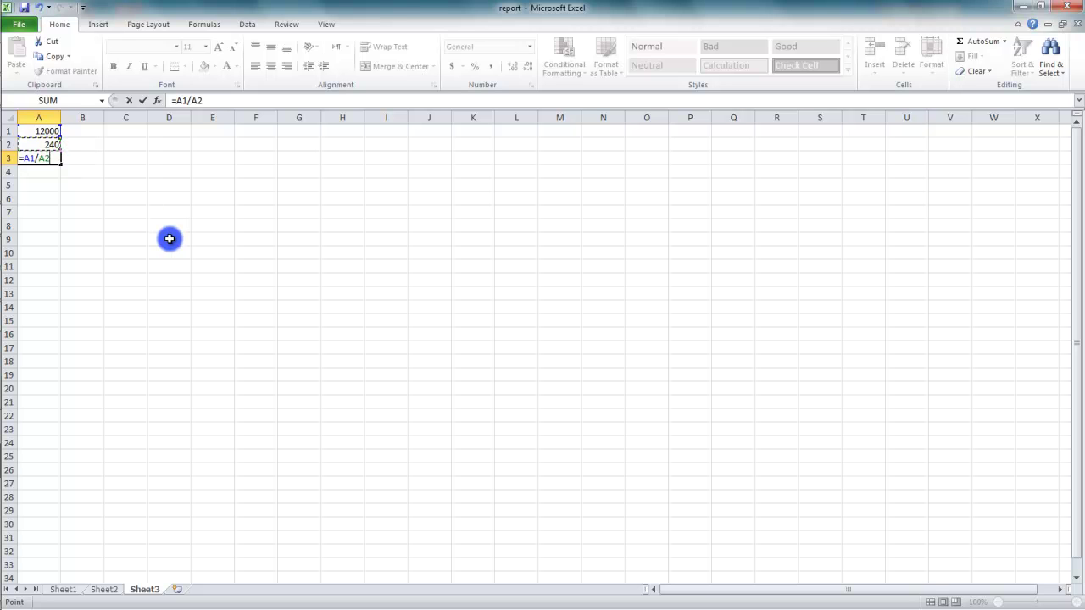
key("Return")
left_click(50, 157)
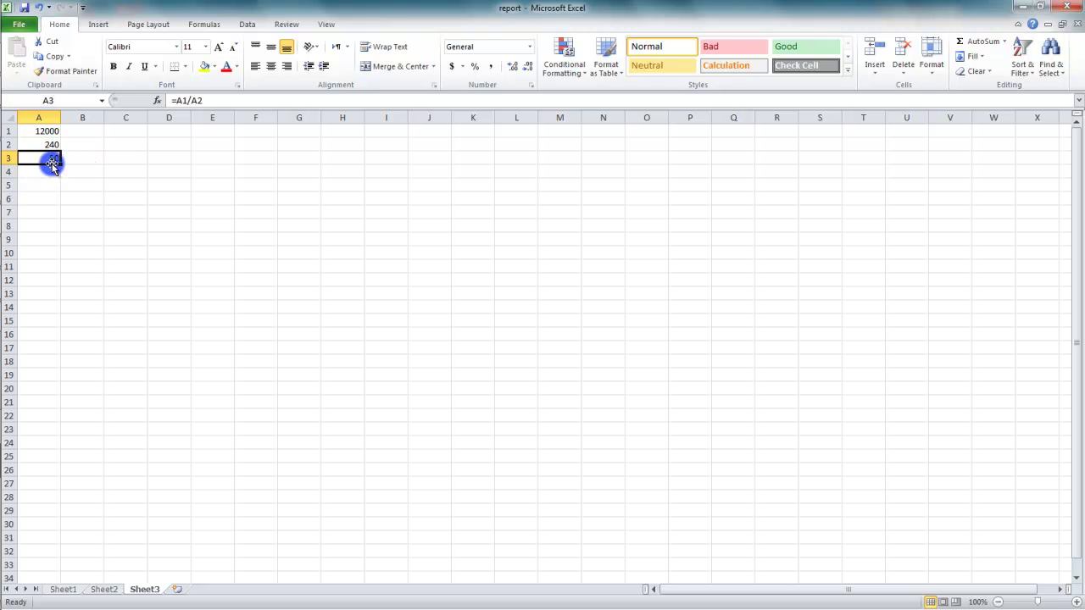
- Change the division operator in the A3 formula to multiplication, making it =A1*A2
left_click(211, 100)
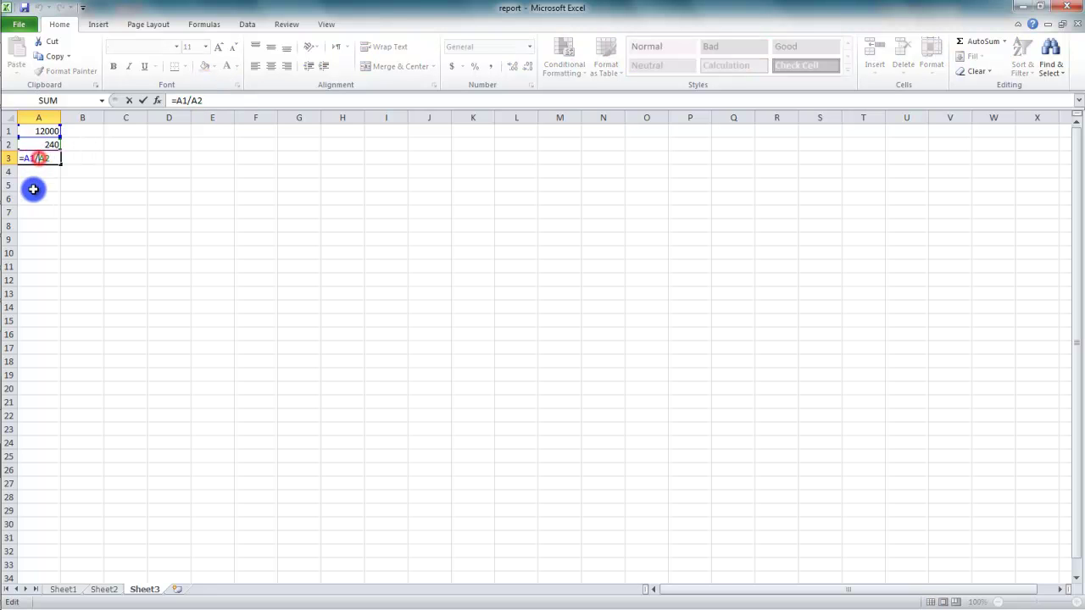
key("BackSpace")
type("*")
key("Return")
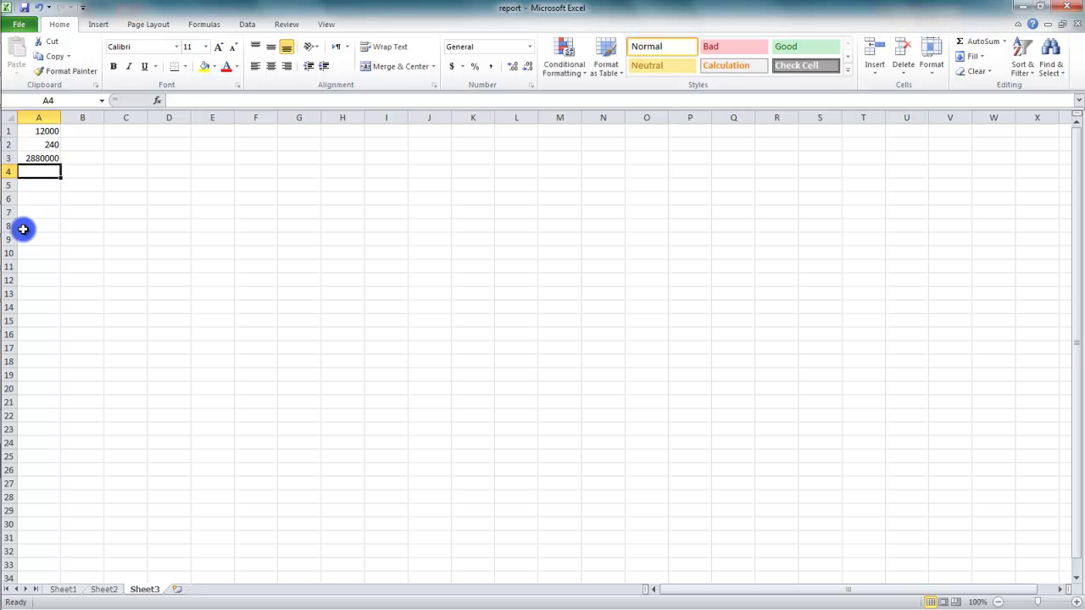
- Remove the whole multiplication formula from cell A3
key("Up")
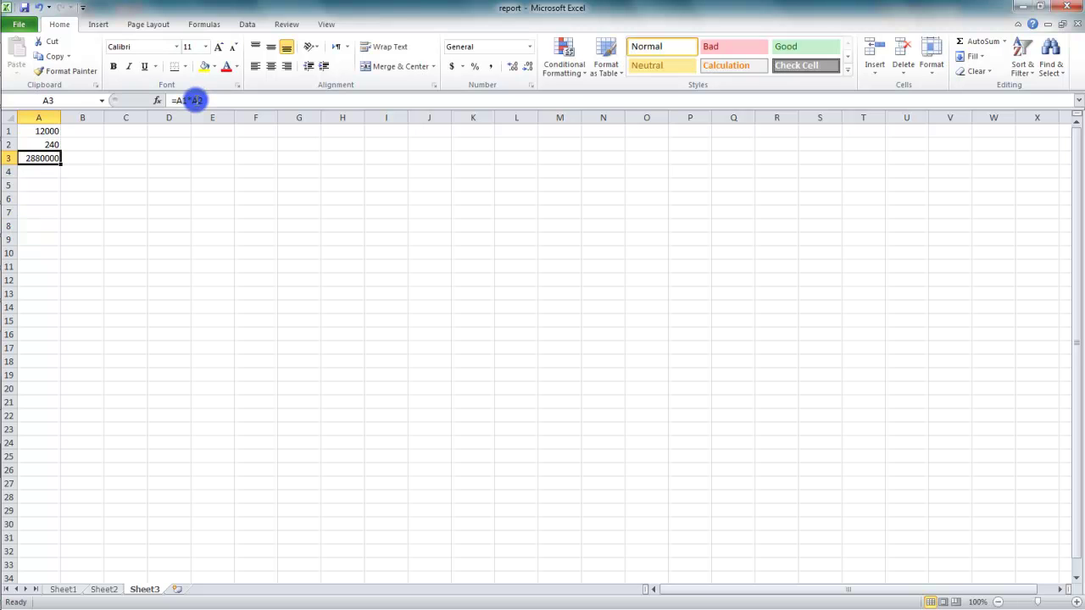
left_click(193, 100)
key("BackSpace")
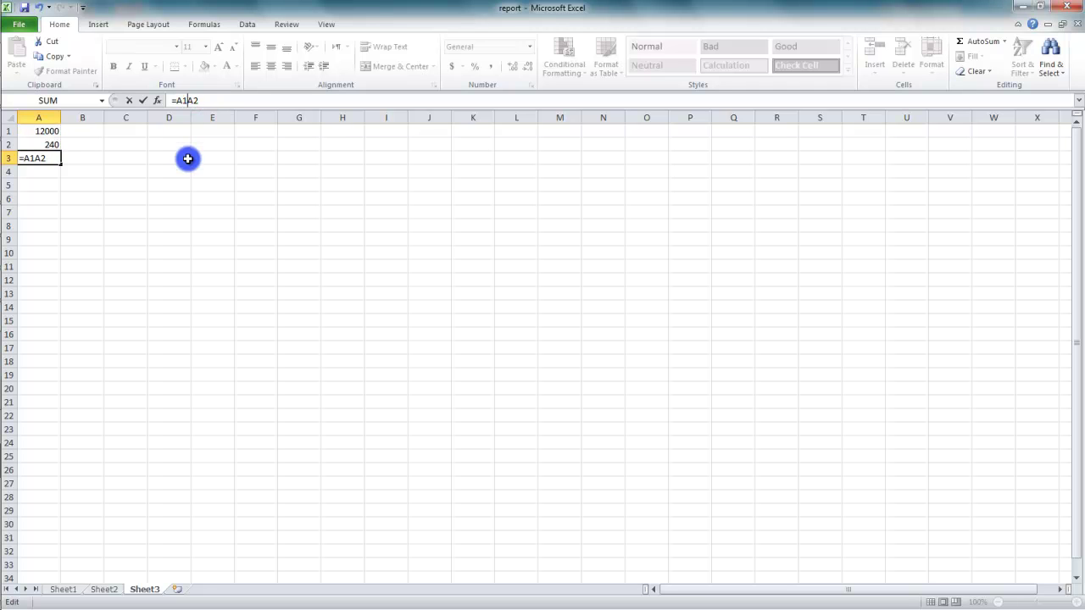
left_click_drag(53, 160, 10, 160)
key("BackSpace")
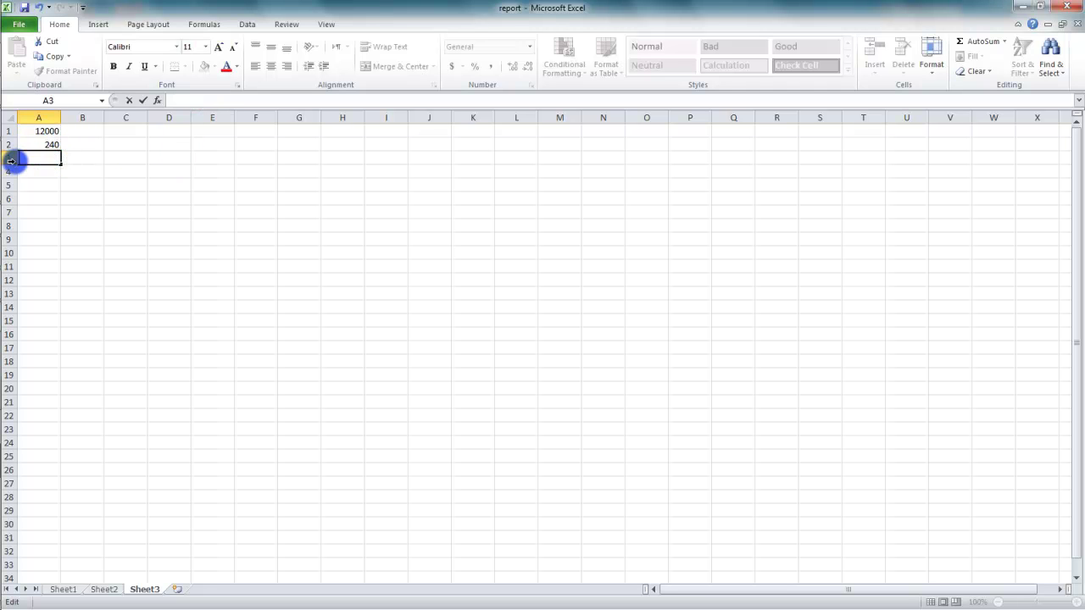
- Replace the numbers in column A with 2 in cell A1 and 18 in cell A2
left_click(46, 132)
type("2")
key("Return")
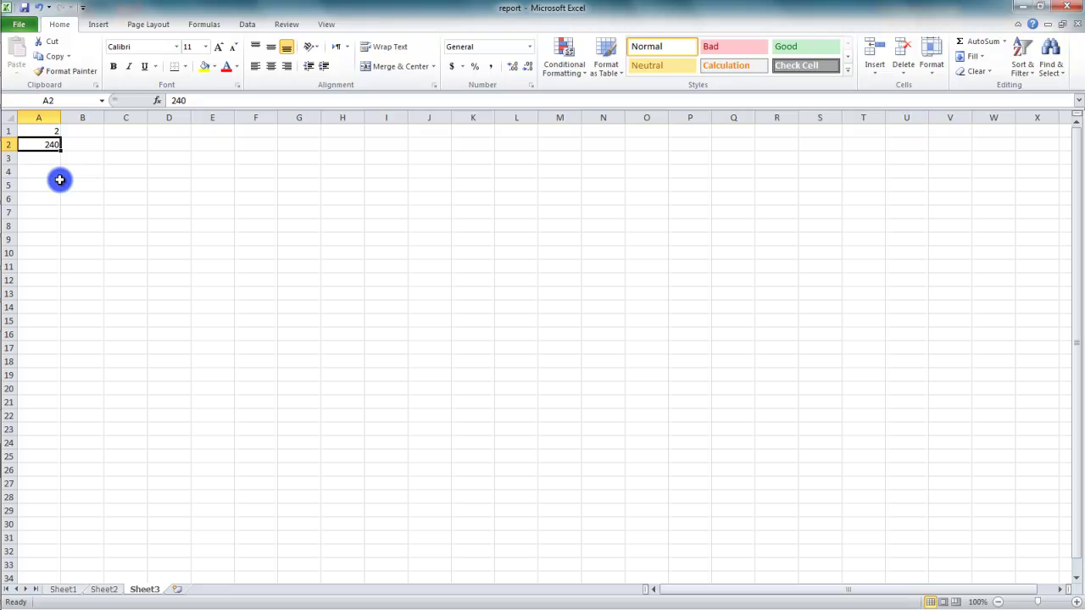
type("18")
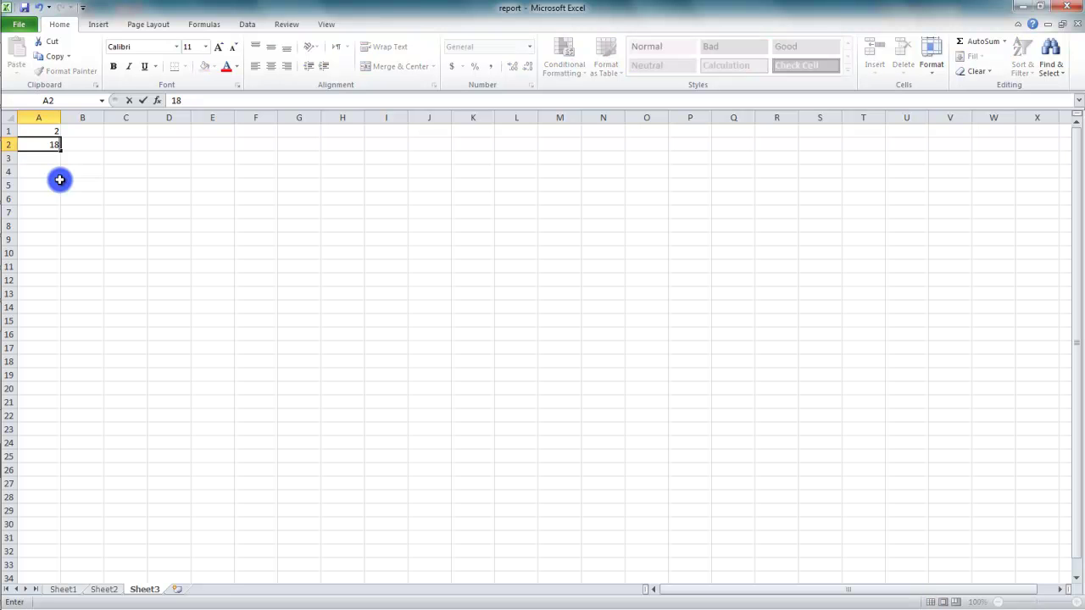
key("Return")
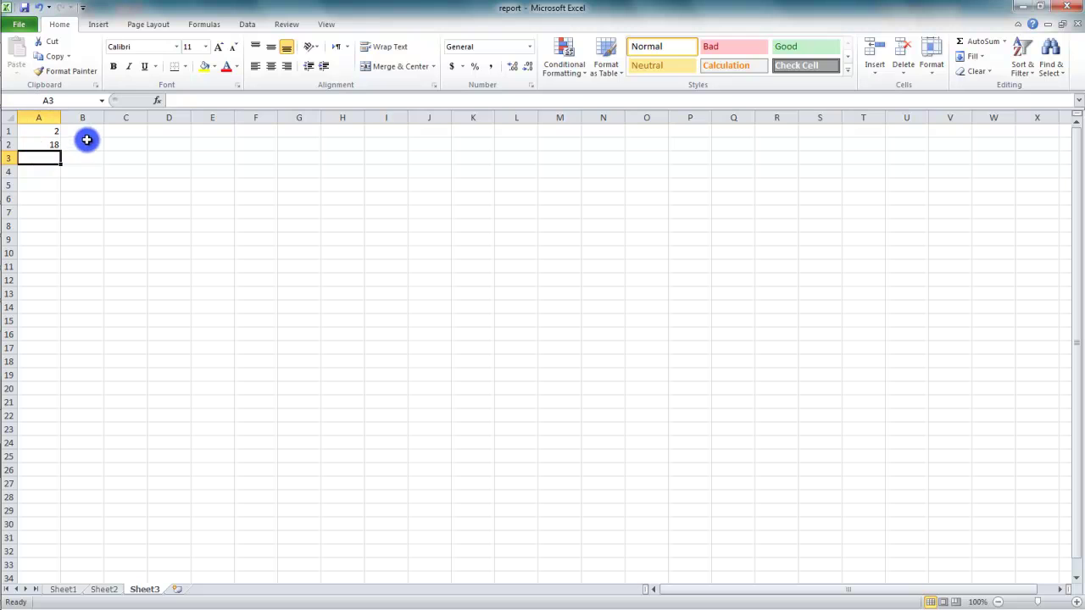
- Enter the formula =A1^A2 in cell A3 to raise the first number to the power of the second
type("=")
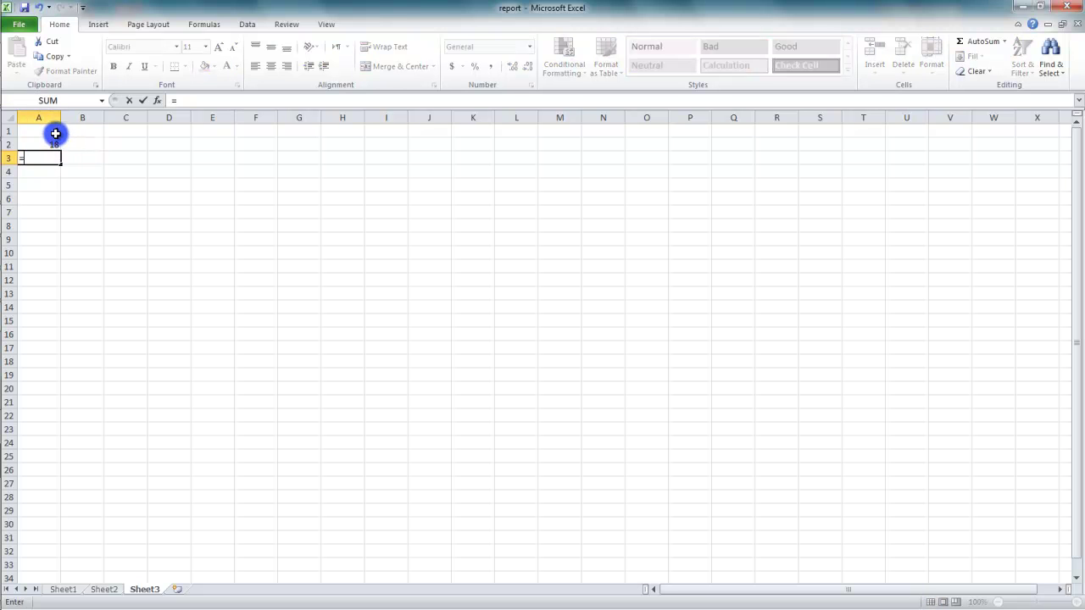
left_click(55, 133)
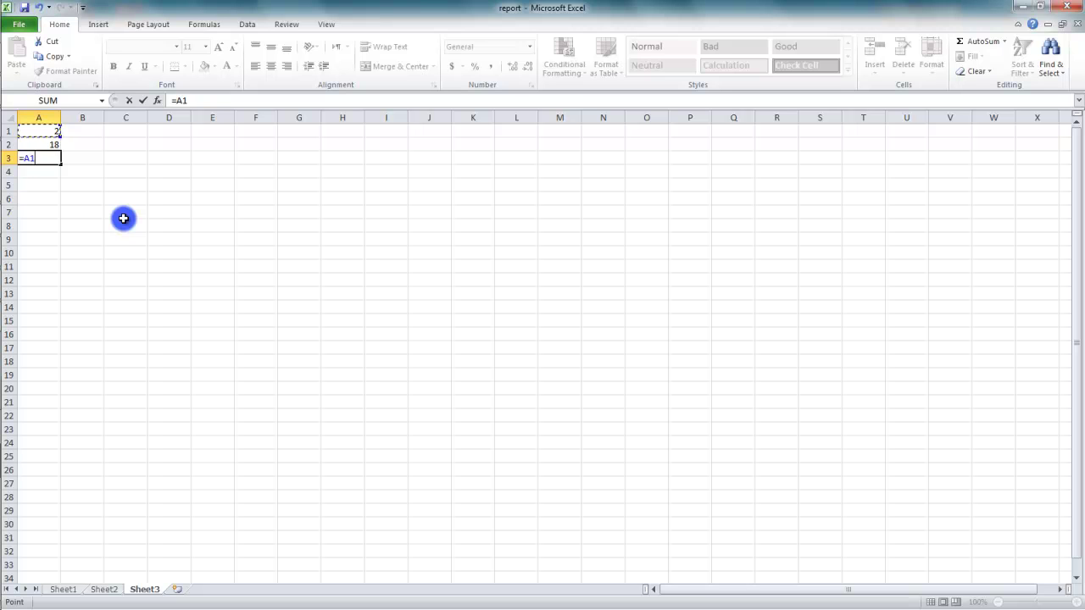
type("^")
left_click(59, 145)
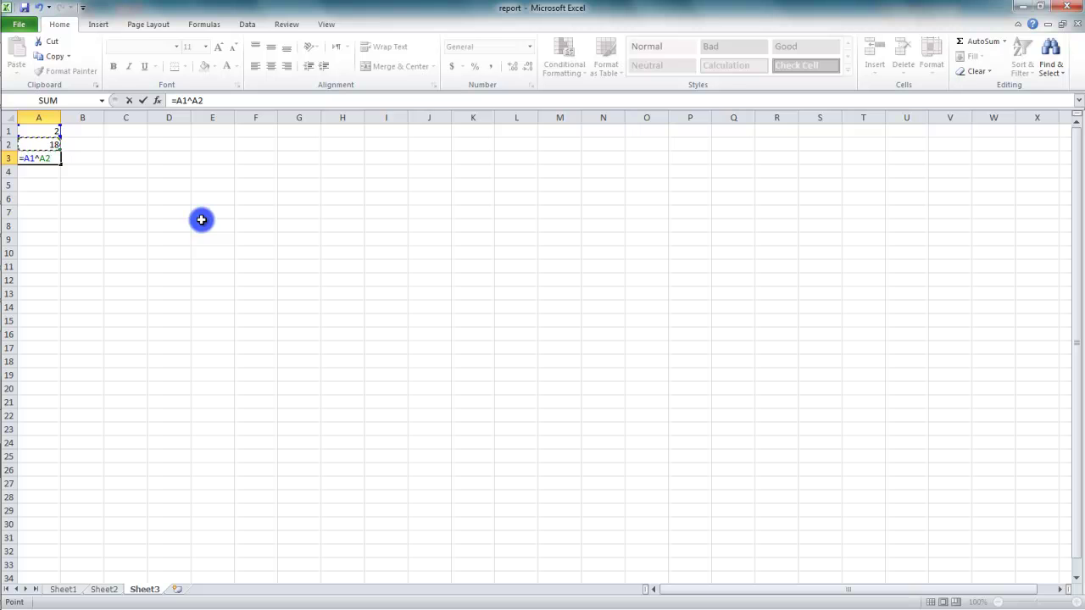
key("Return")
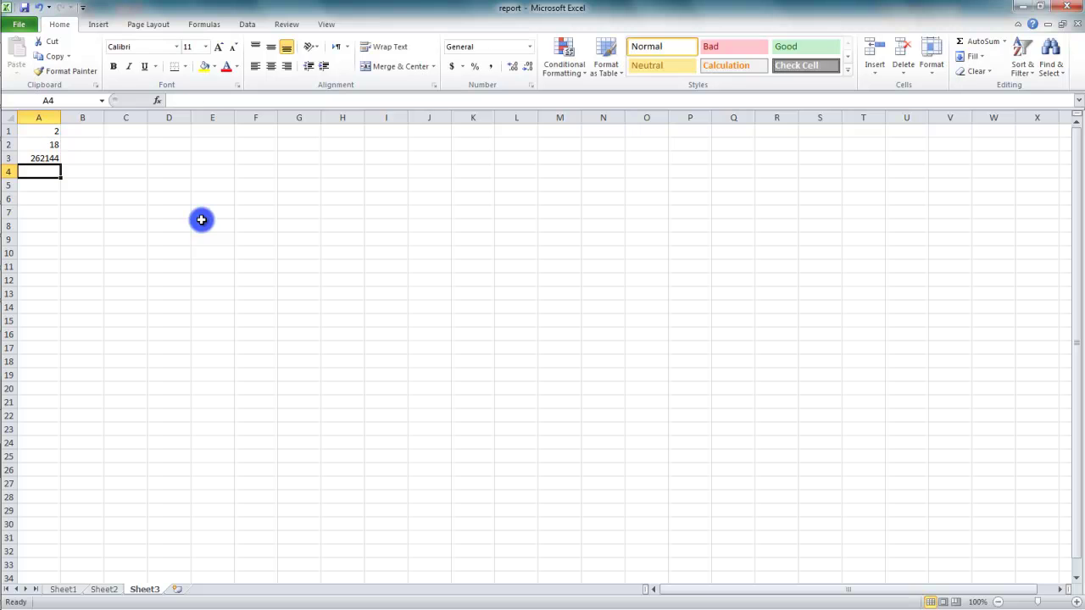
left_click(44, 157)
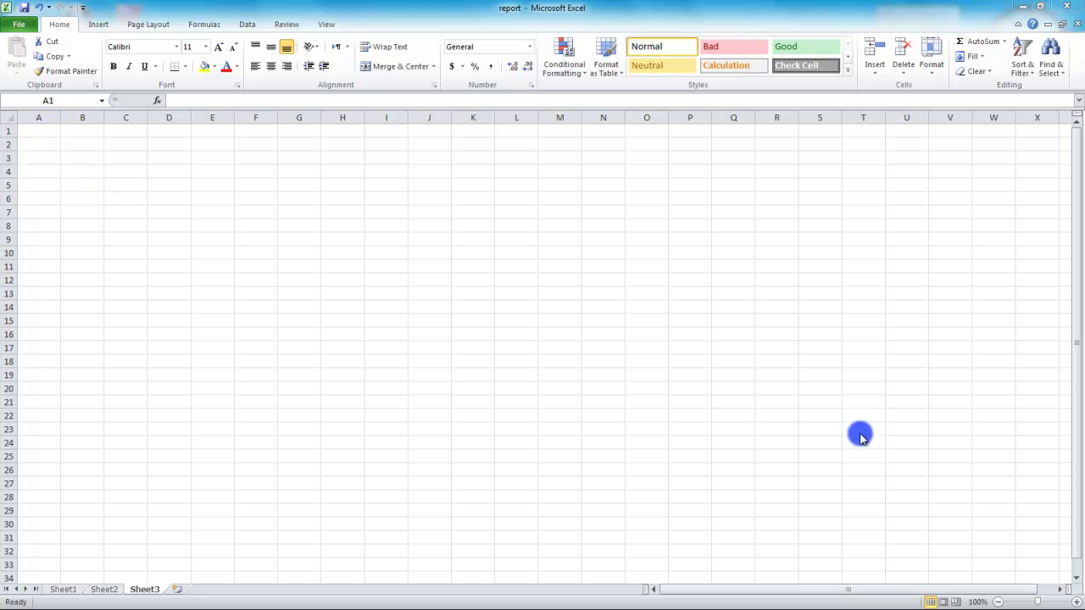
- Begin a formula in cell B2 with =A to list the functions starting with that letter
left_click(44, 133)
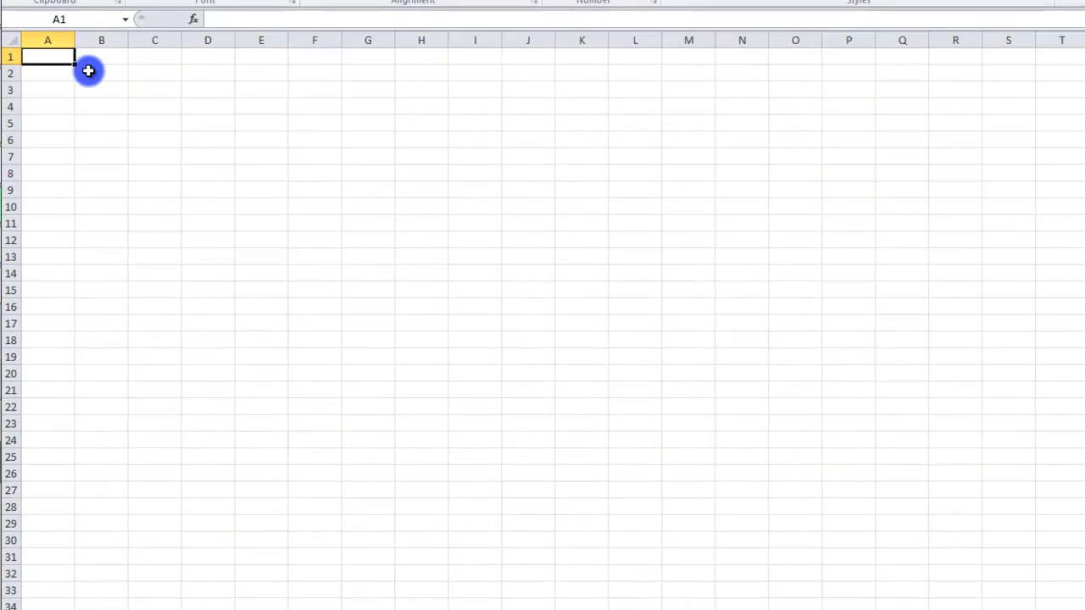
left_click(75, 144)
type("=")
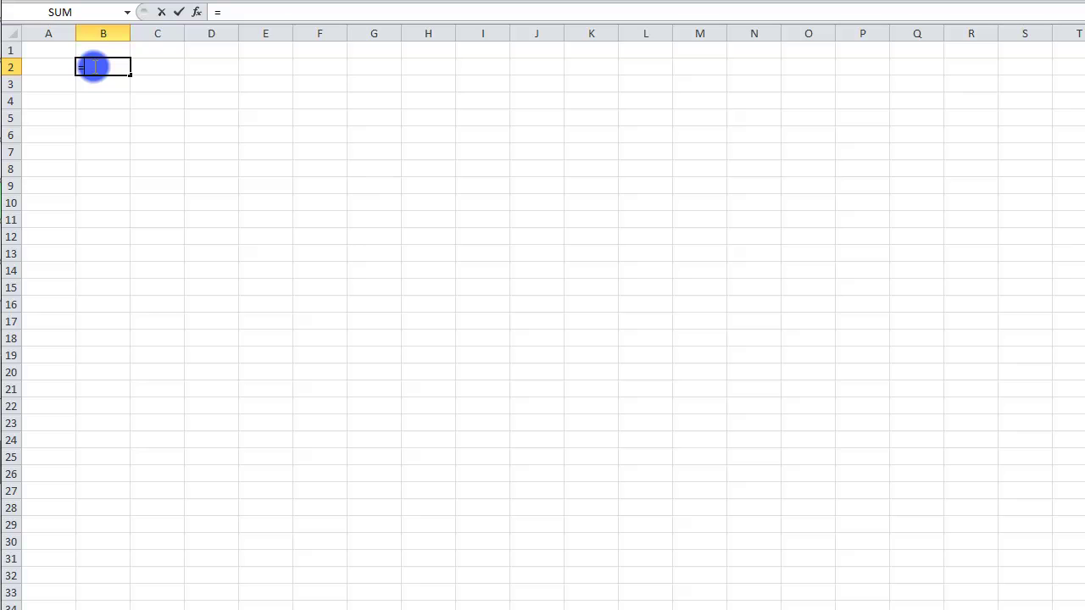
type("A")
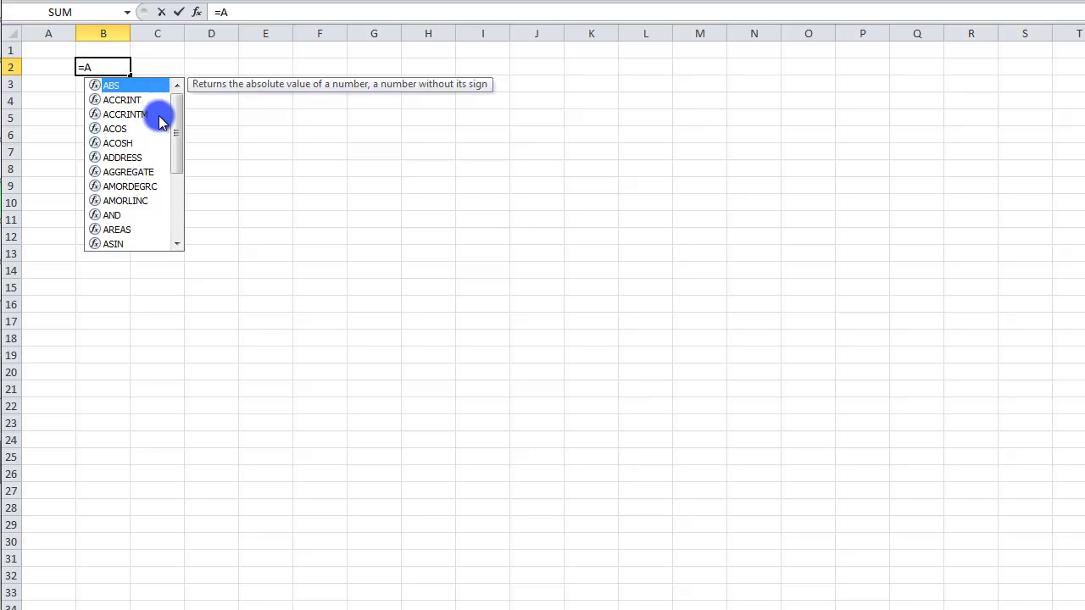
- Examine the descriptions of suggested functions such as ACCRINT, AND, AMORLINC, AMORDEGRC and AGGREGATE
mouse_move(178, 121)
left_mouse_down()
mouse_move(177, 205)
mouse_move(175, 133)
left_mouse_up()
mouse_move(175, 138)
left_mouse_down()
mouse_move(176, 185)
mouse_move(176, 128)
left_mouse_up()
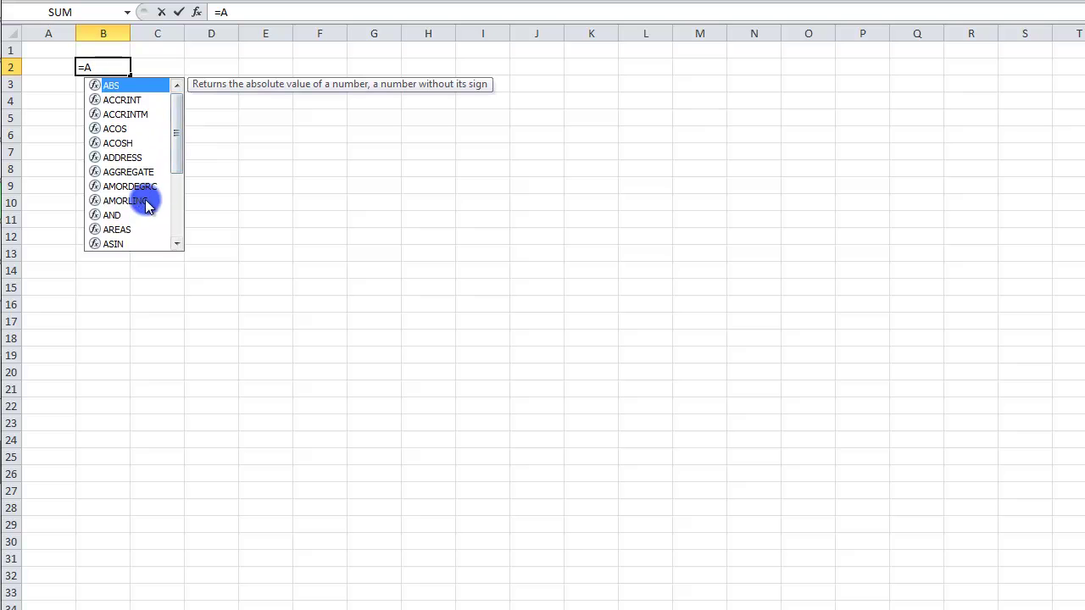
left_click(138, 102)
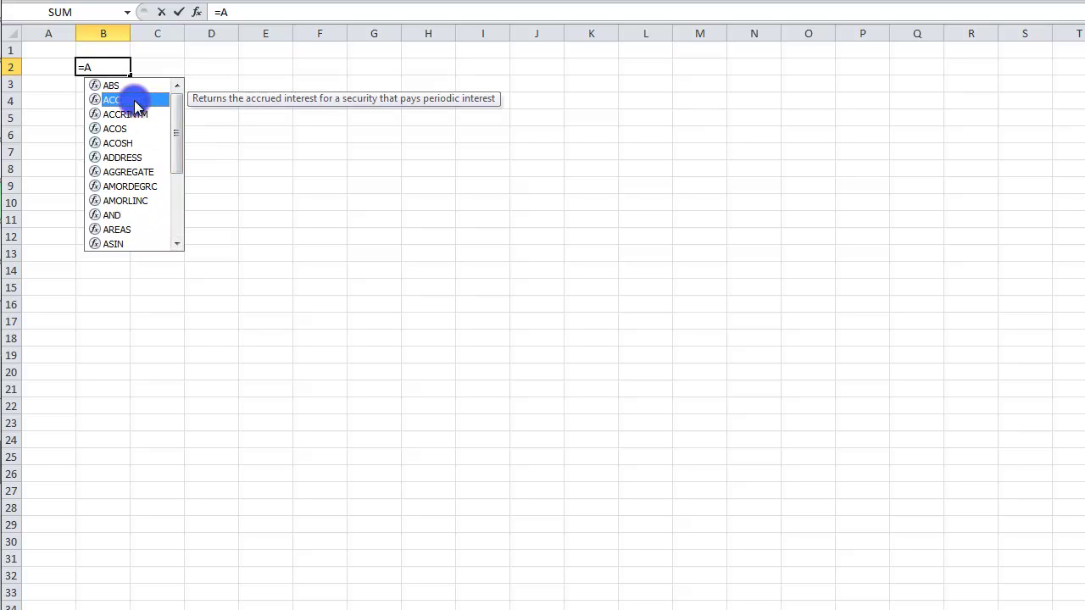
left_click(119, 216)
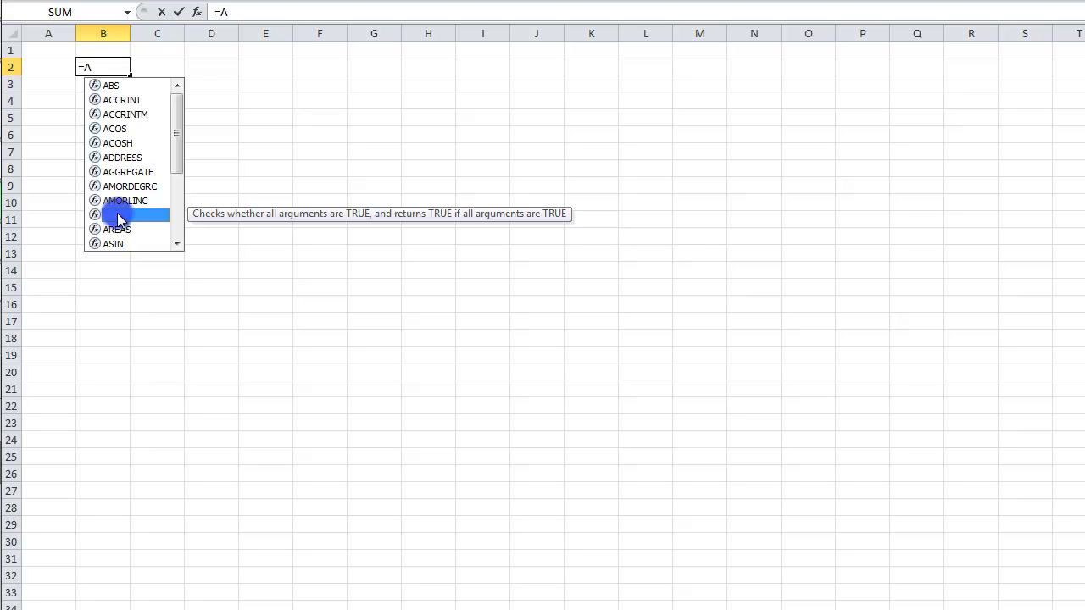
left_click(123, 202)
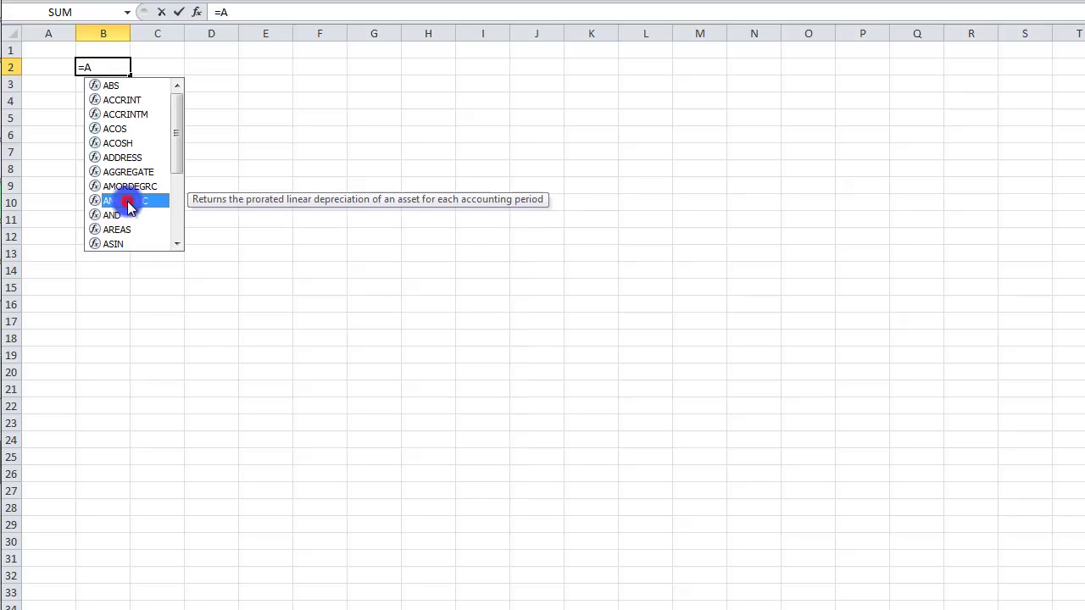
left_click(139, 189)
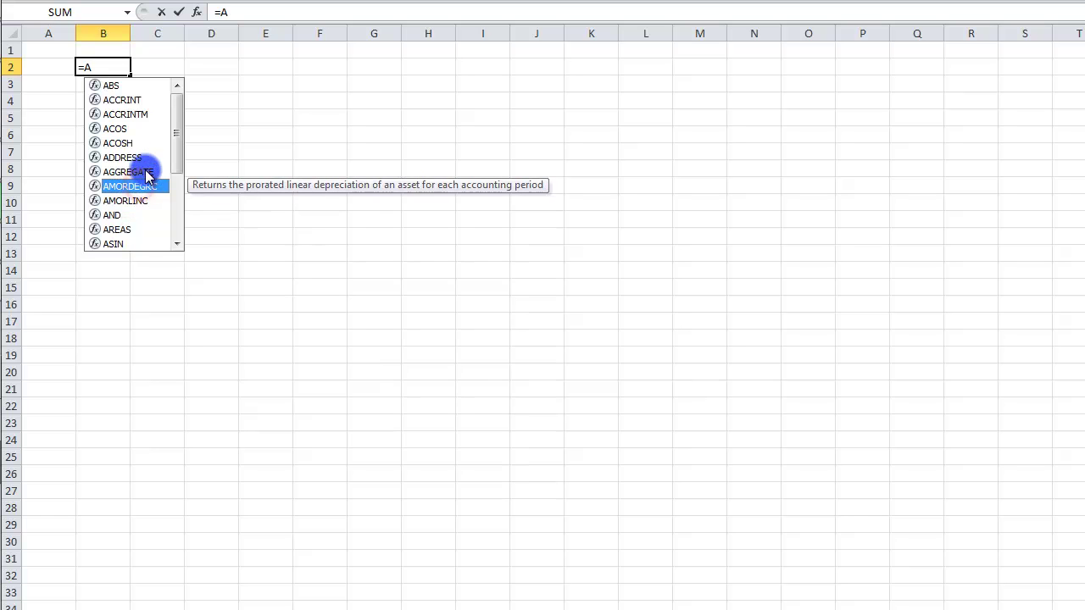
left_click(146, 173)
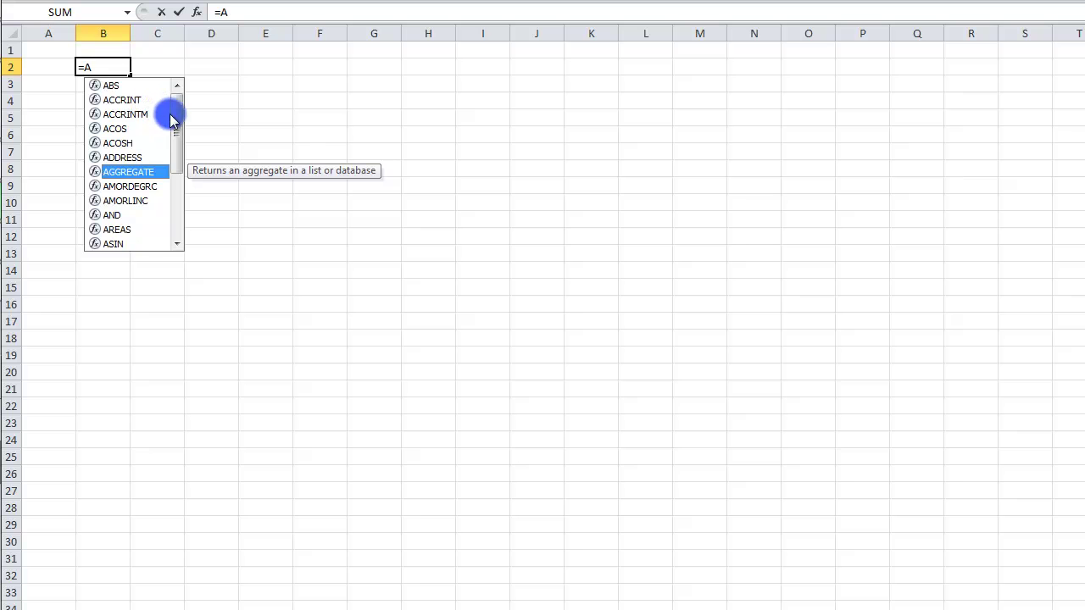
- Choose the AVERAGE function from the suggestions and complete the B2 formula as =AVERAGE(A1,B1)
left_click_drag(175, 124, 176, 192)
left_click(144, 198)
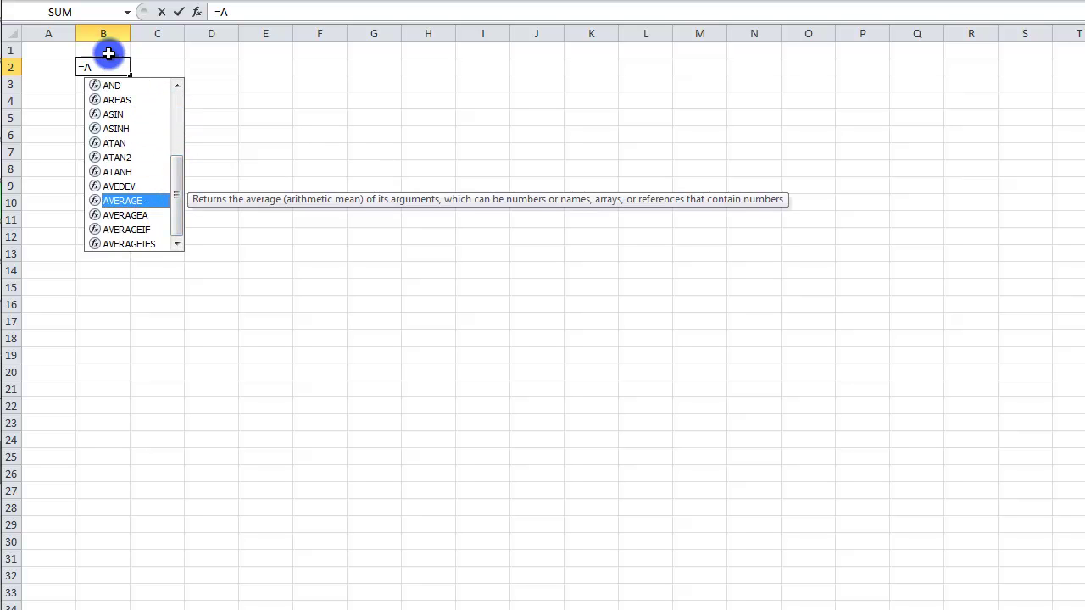
left_click(104, 200)
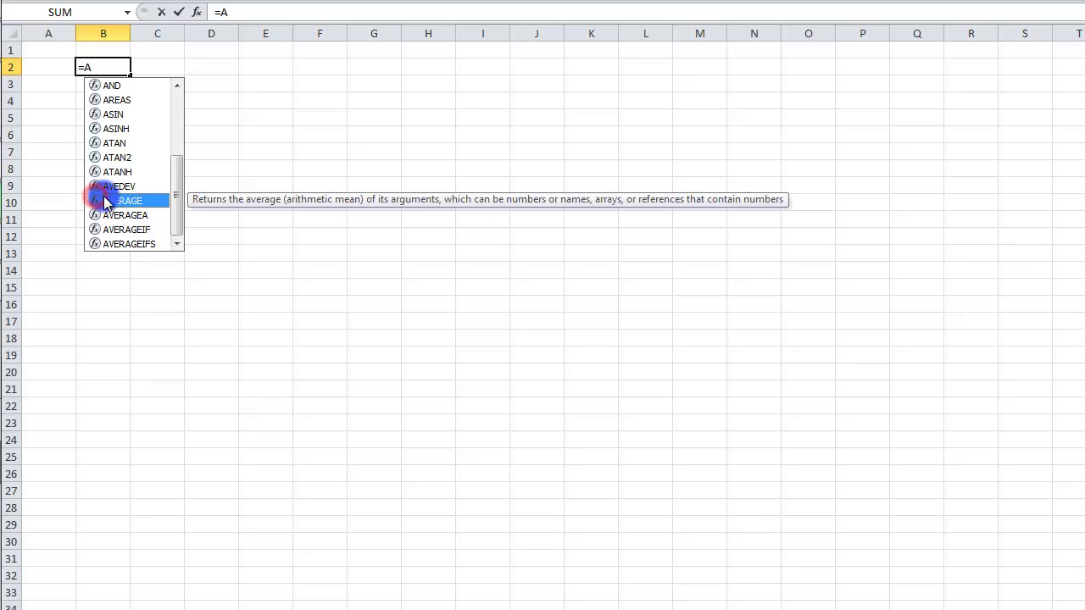
double_click(116, 199)
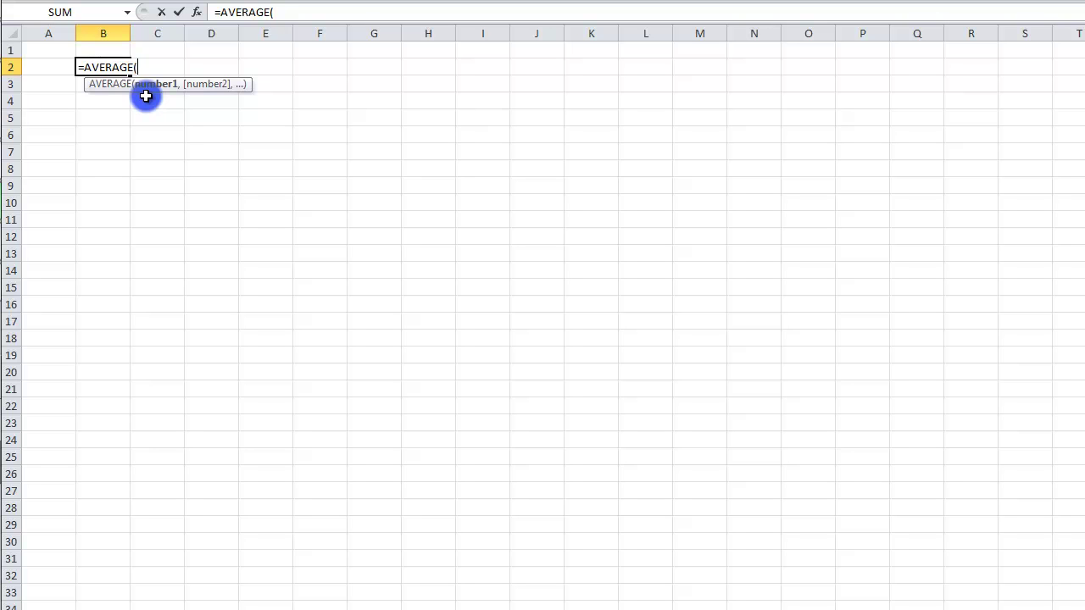
type("A1,")
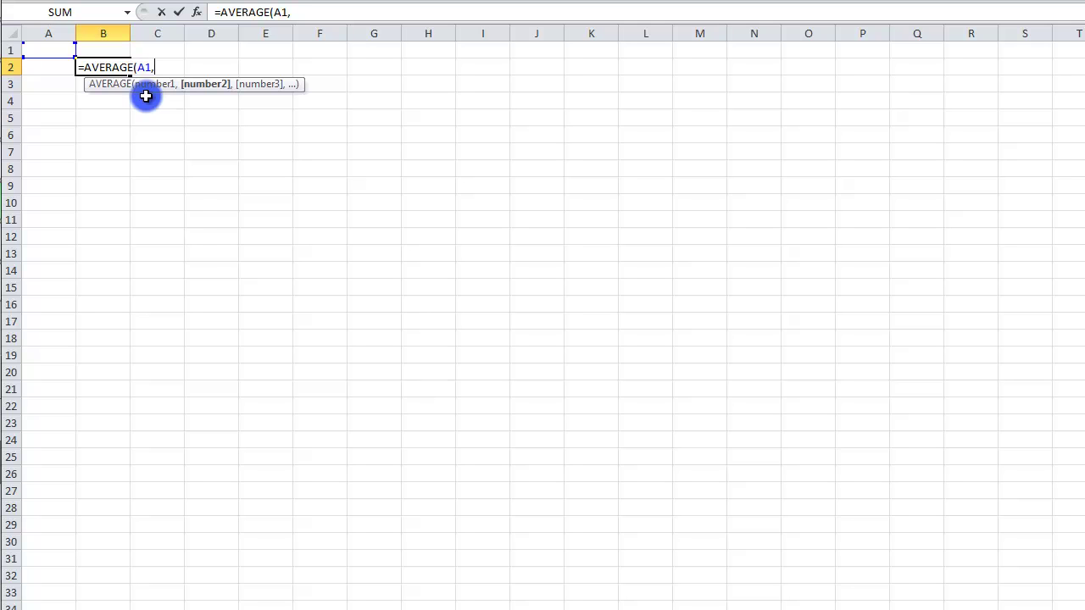
type("B1)")
key("Return")
- Enter 2 in both cells A1 and B1 as the numbers to average
left_click(52, 50)
type("2")
left_click(107, 54)
type("2")
left_click(112, 134)
left_click(127, 67)
- Change the value in cell B1 to 3 and check the AVERAGE formula in cell B2
left_click(116, 49)
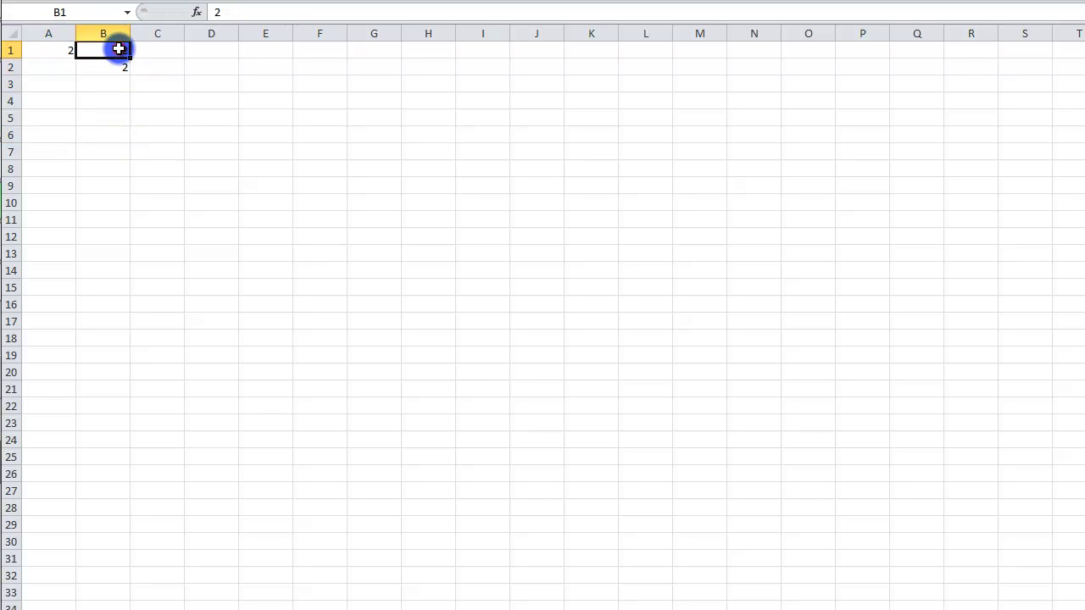
type("3")
left_click(96, 151)
left_click(111, 66)
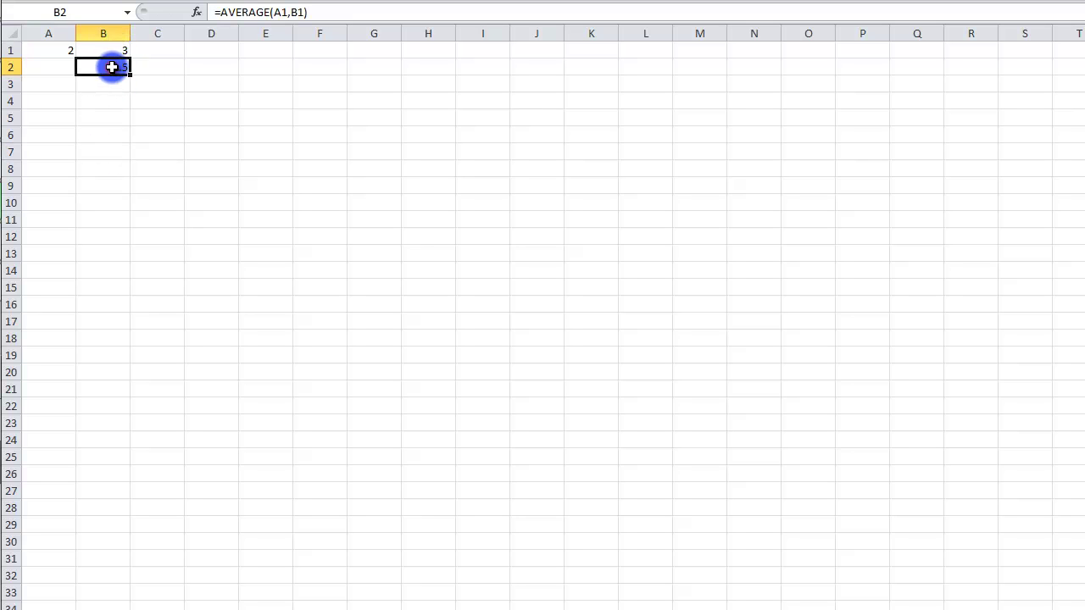
double_click(110, 67)
left_click(109, 148)
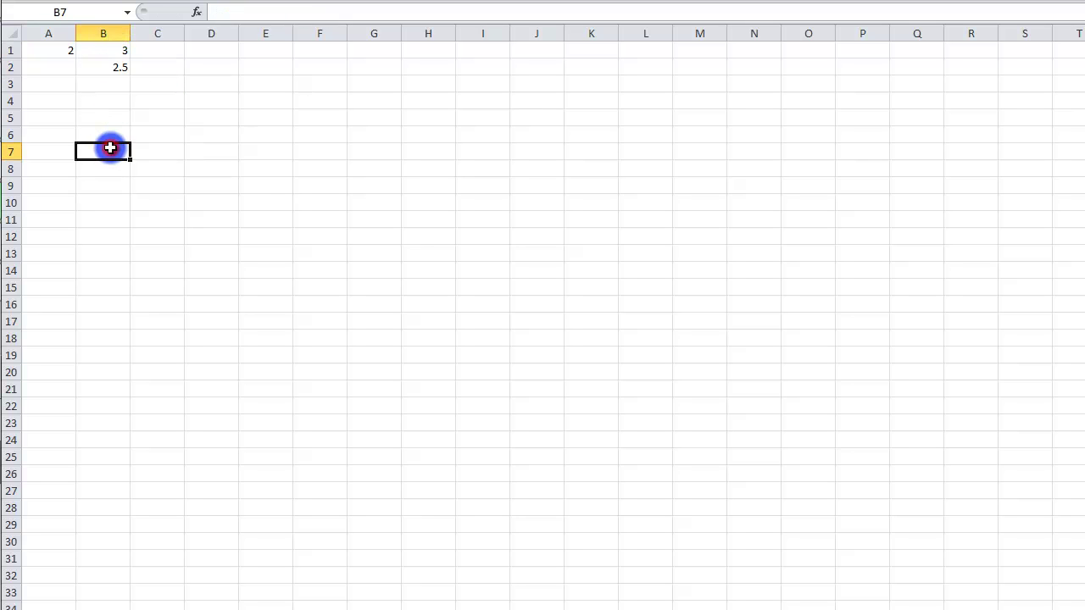